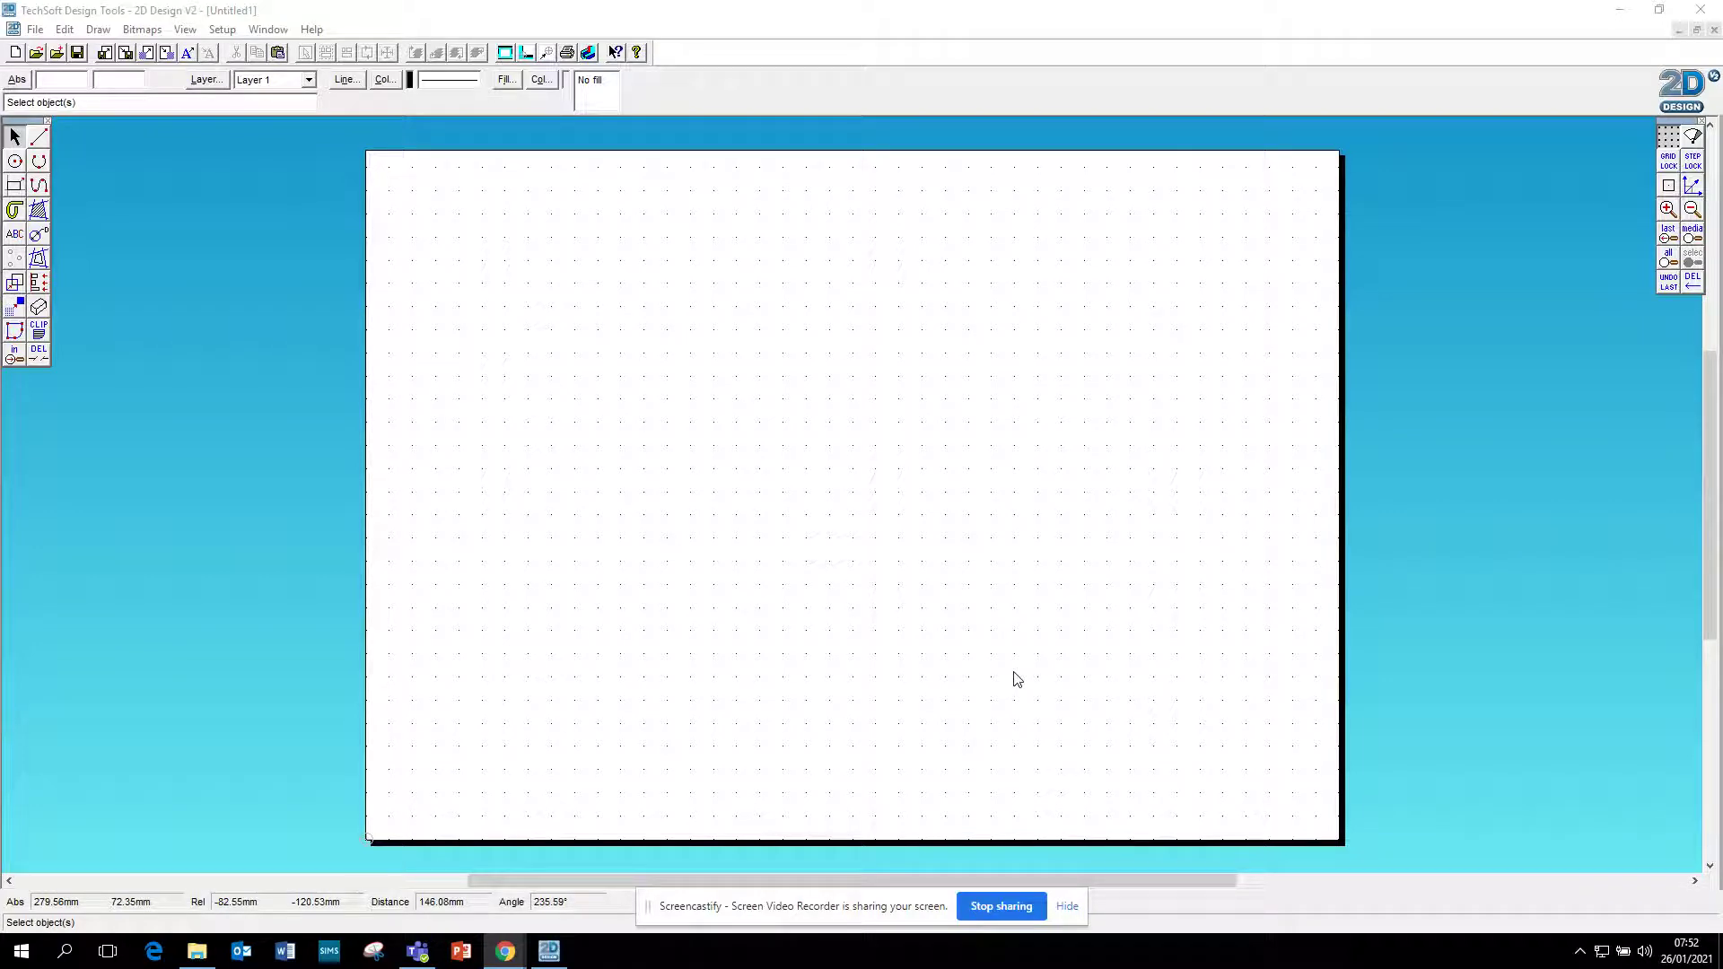
# Bring up the batman logo image results and preview the tattoo and evolution logos.
pyautogui.moveTo(505, 950)
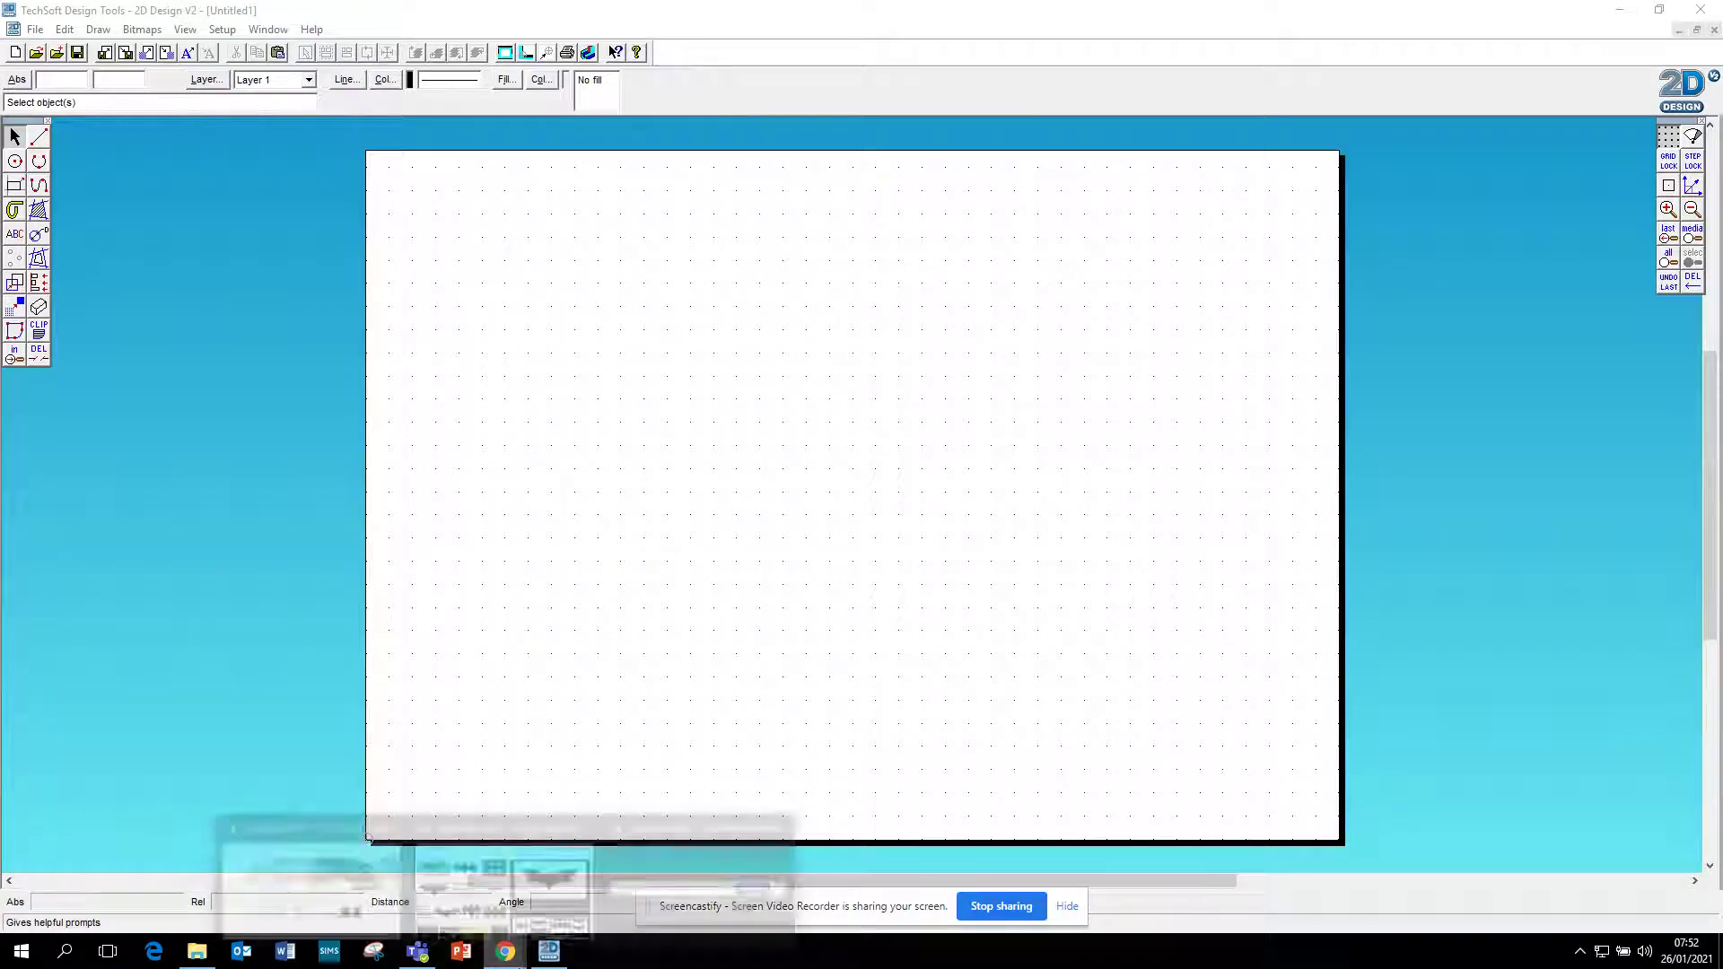
pyautogui.click(550, 903)
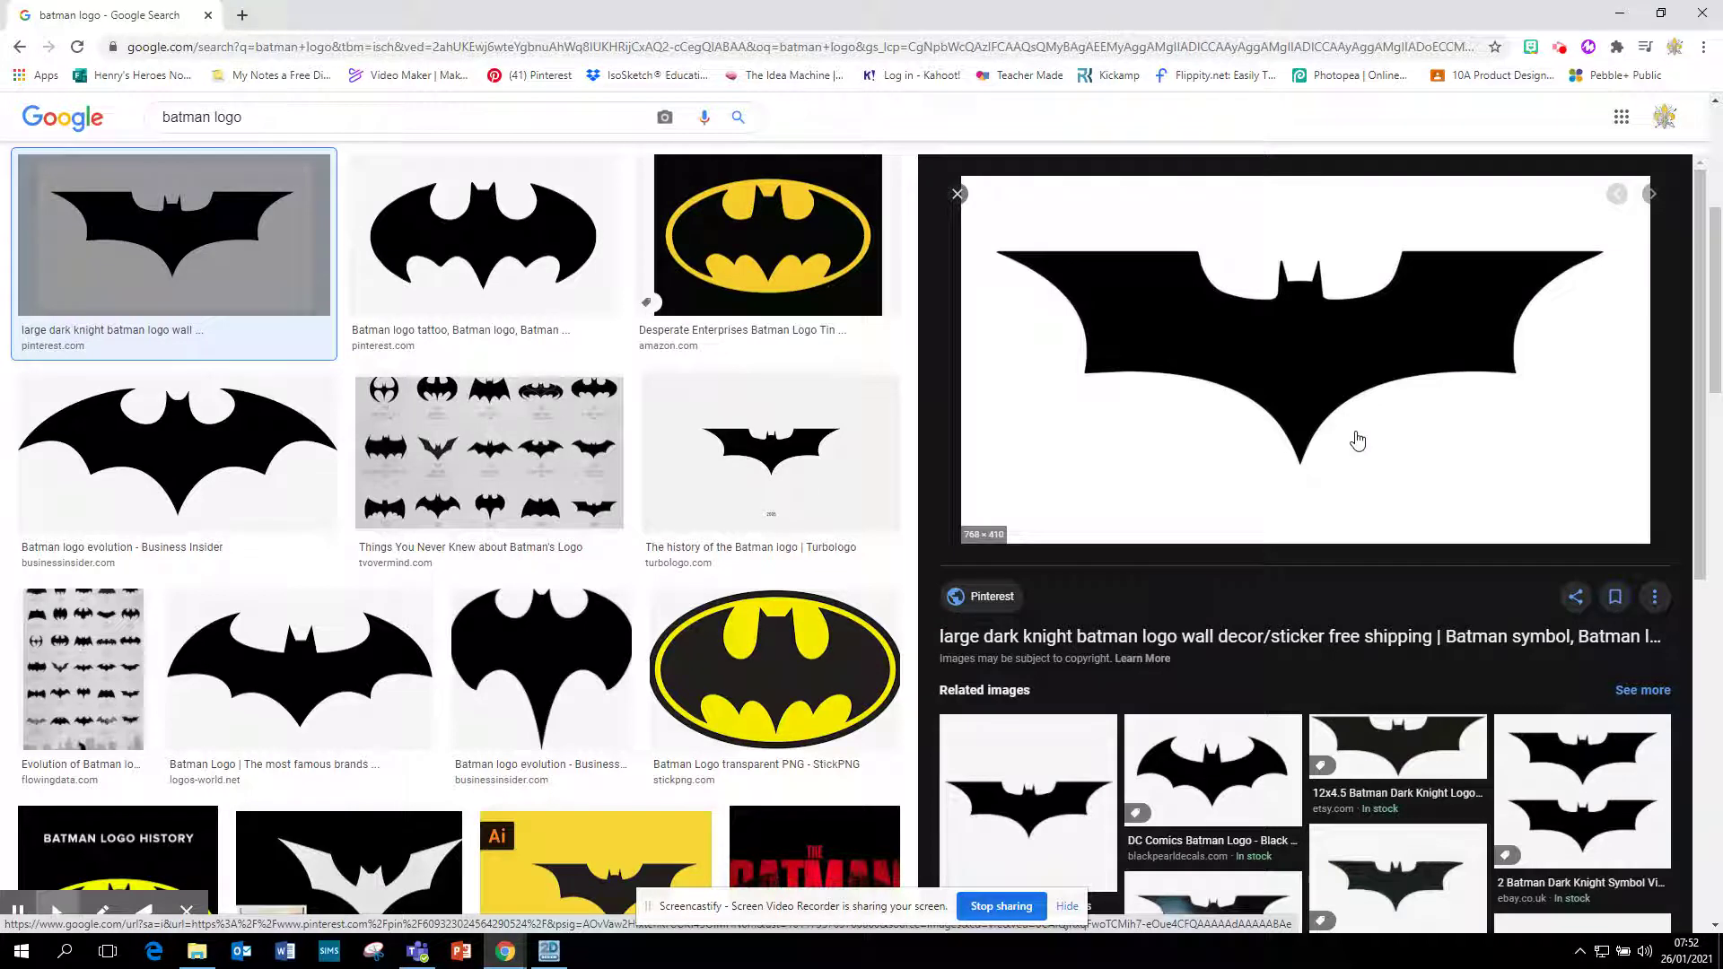
pyautogui.click(511, 264)
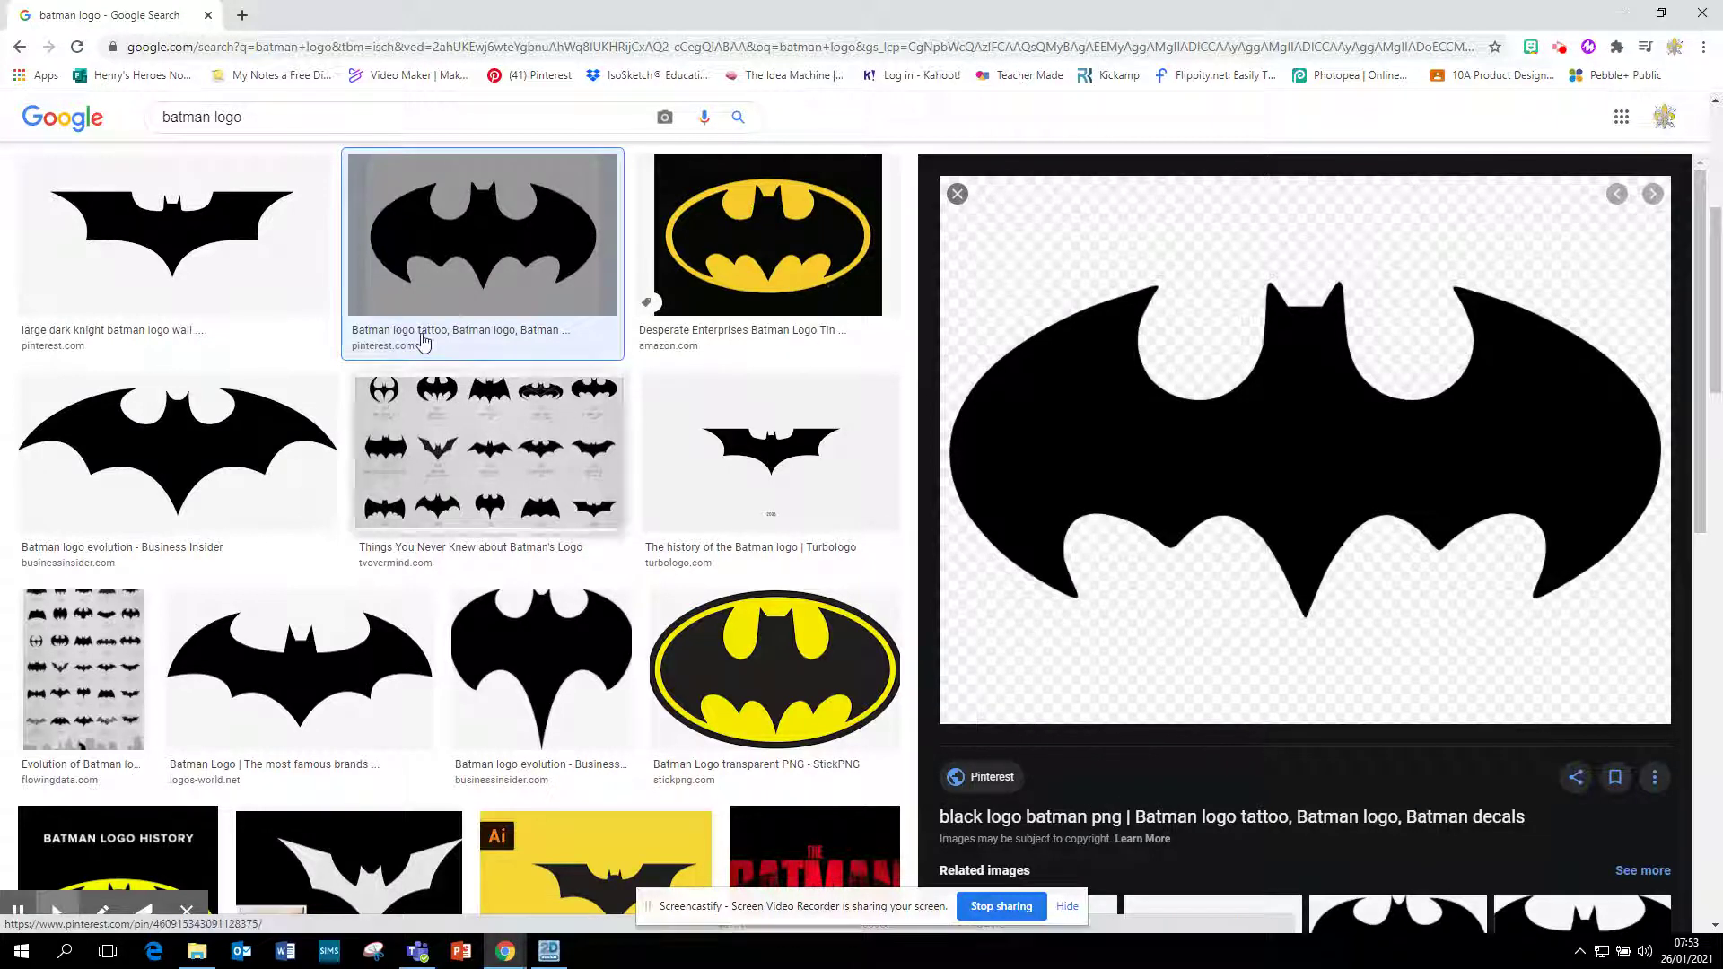
pyautogui.click(233, 427)
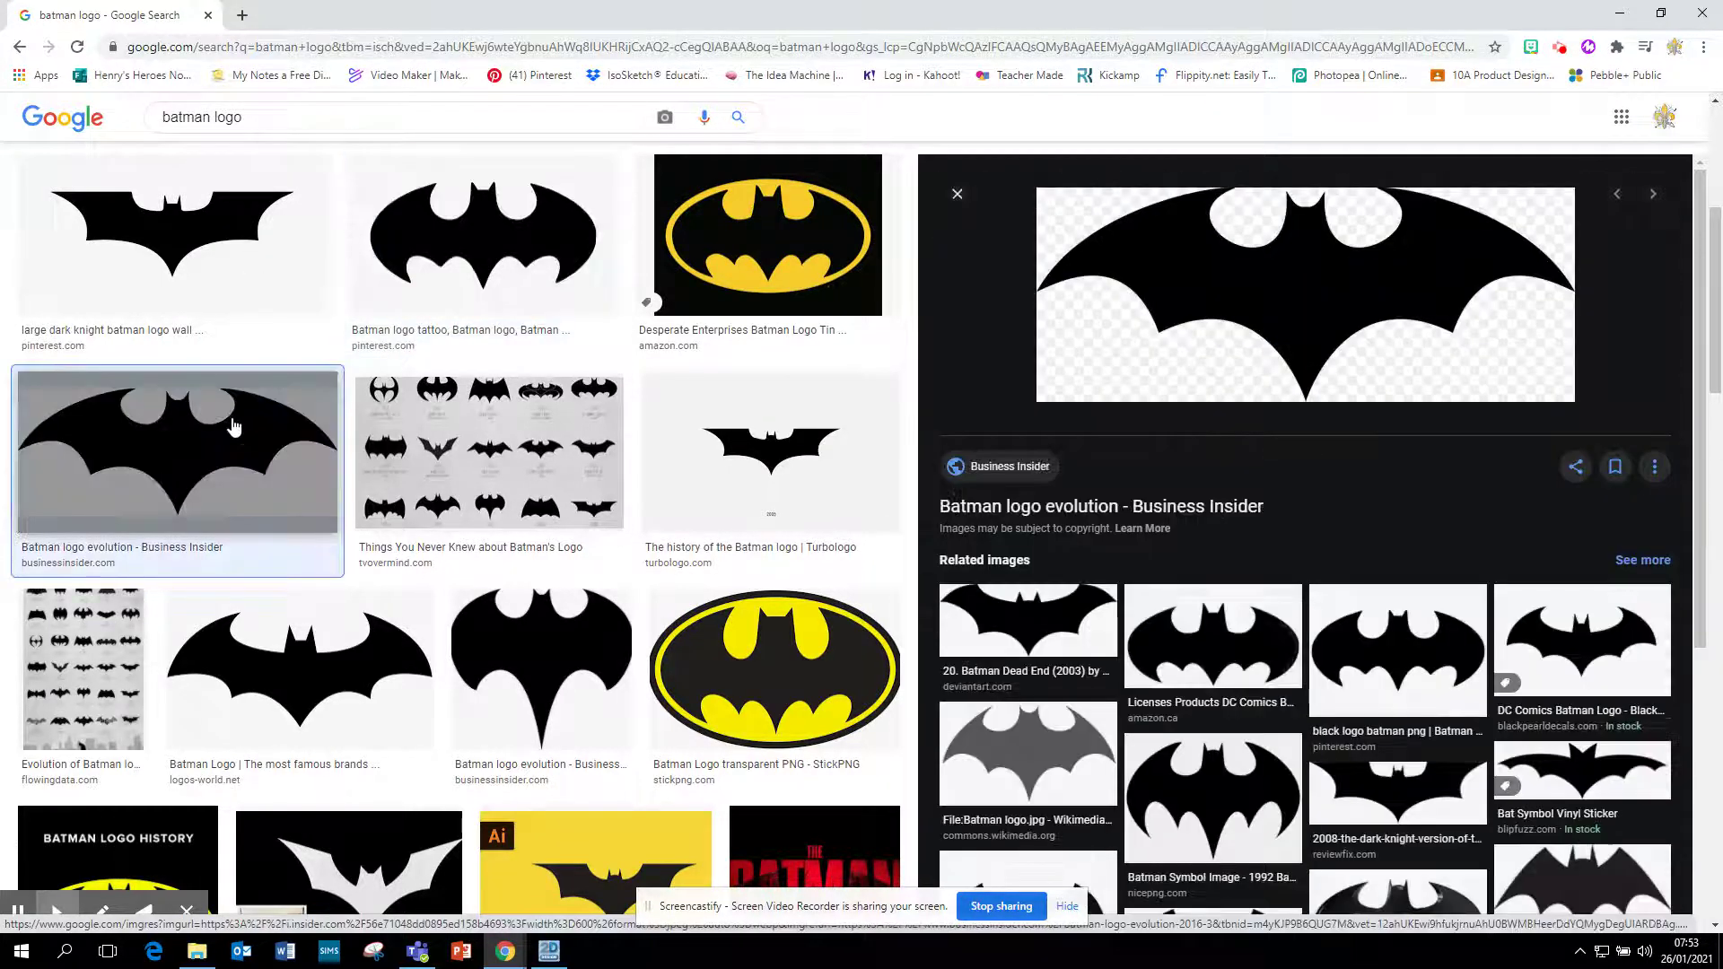
# Preview the large dark knight batman logo and copy its image.
pyautogui.click(221, 215)
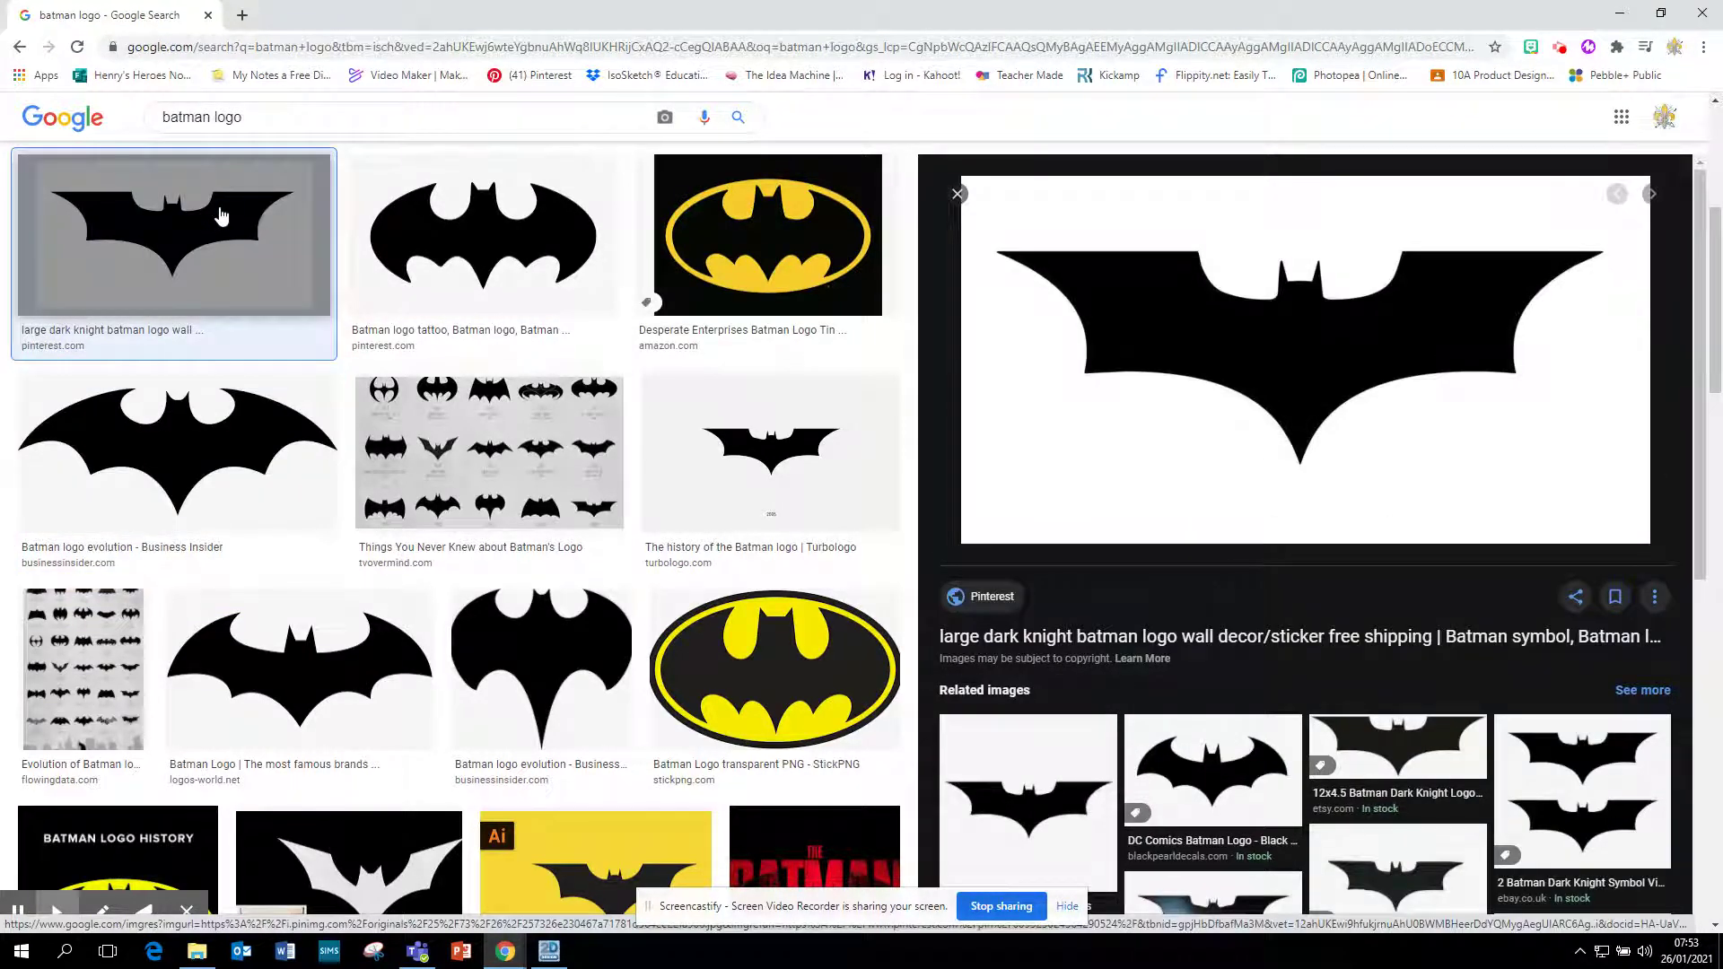
pyautogui.click(1136, 357)
pyautogui.rightClick(1136, 357)
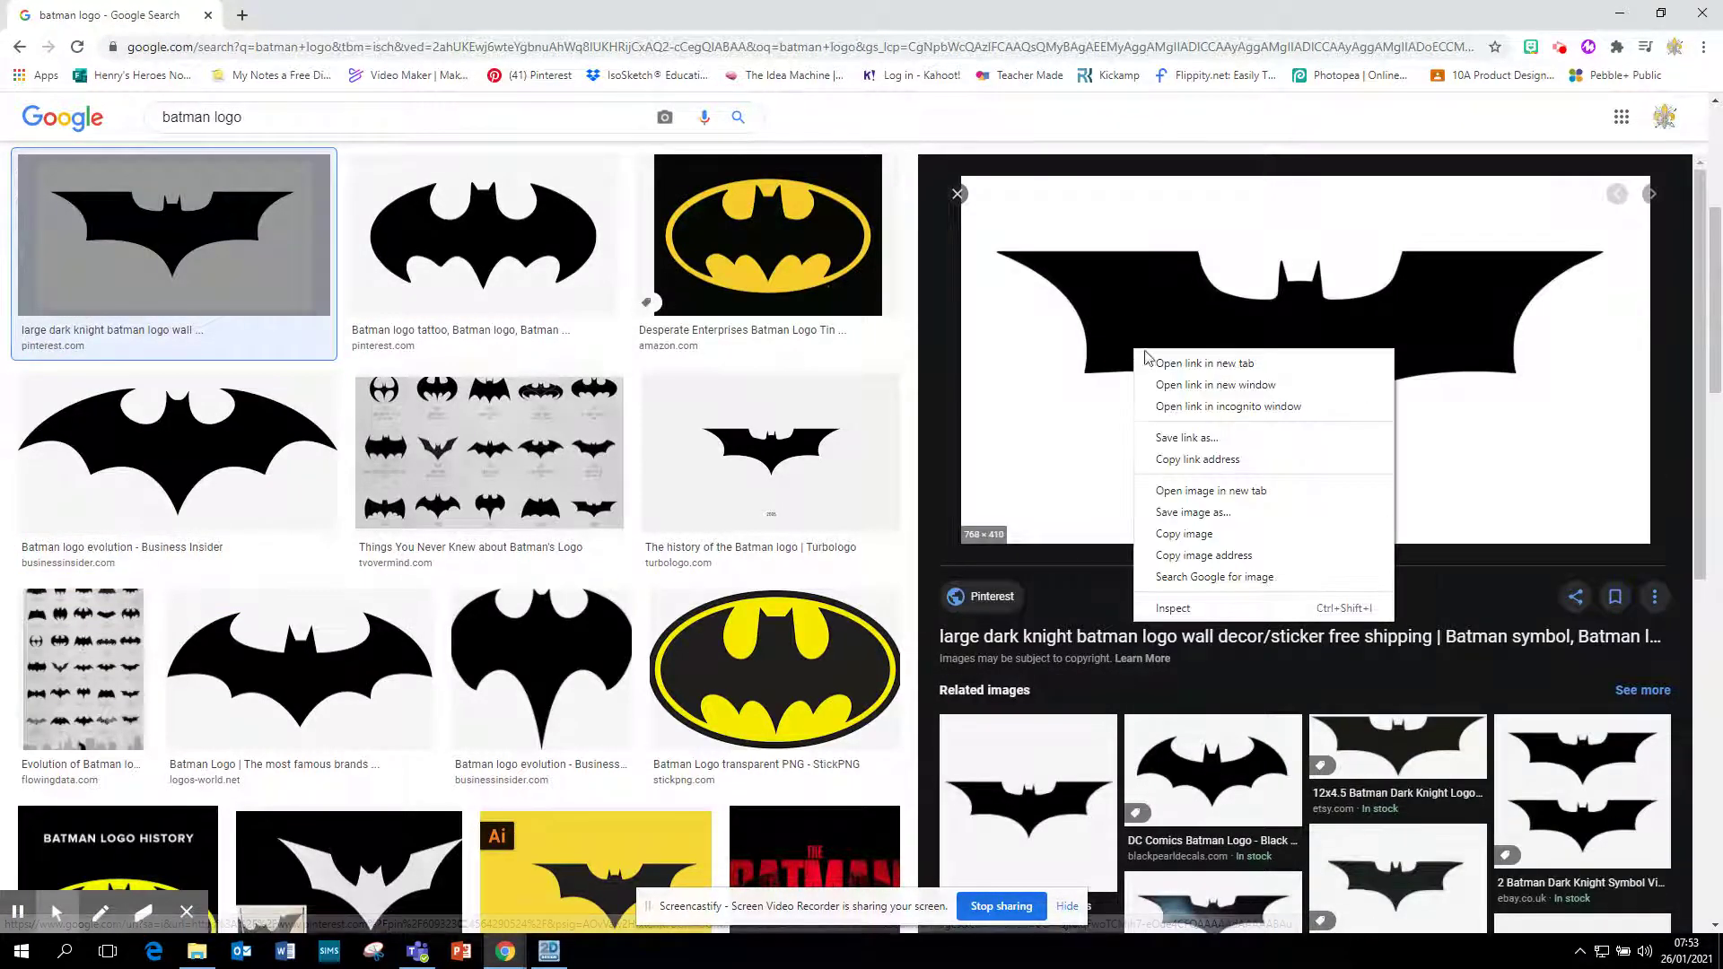
pyautogui.click(1208, 537)
# Paste the copied dark knight bat logo onto the Untitled1 sheet.
pyautogui.click(548, 951)
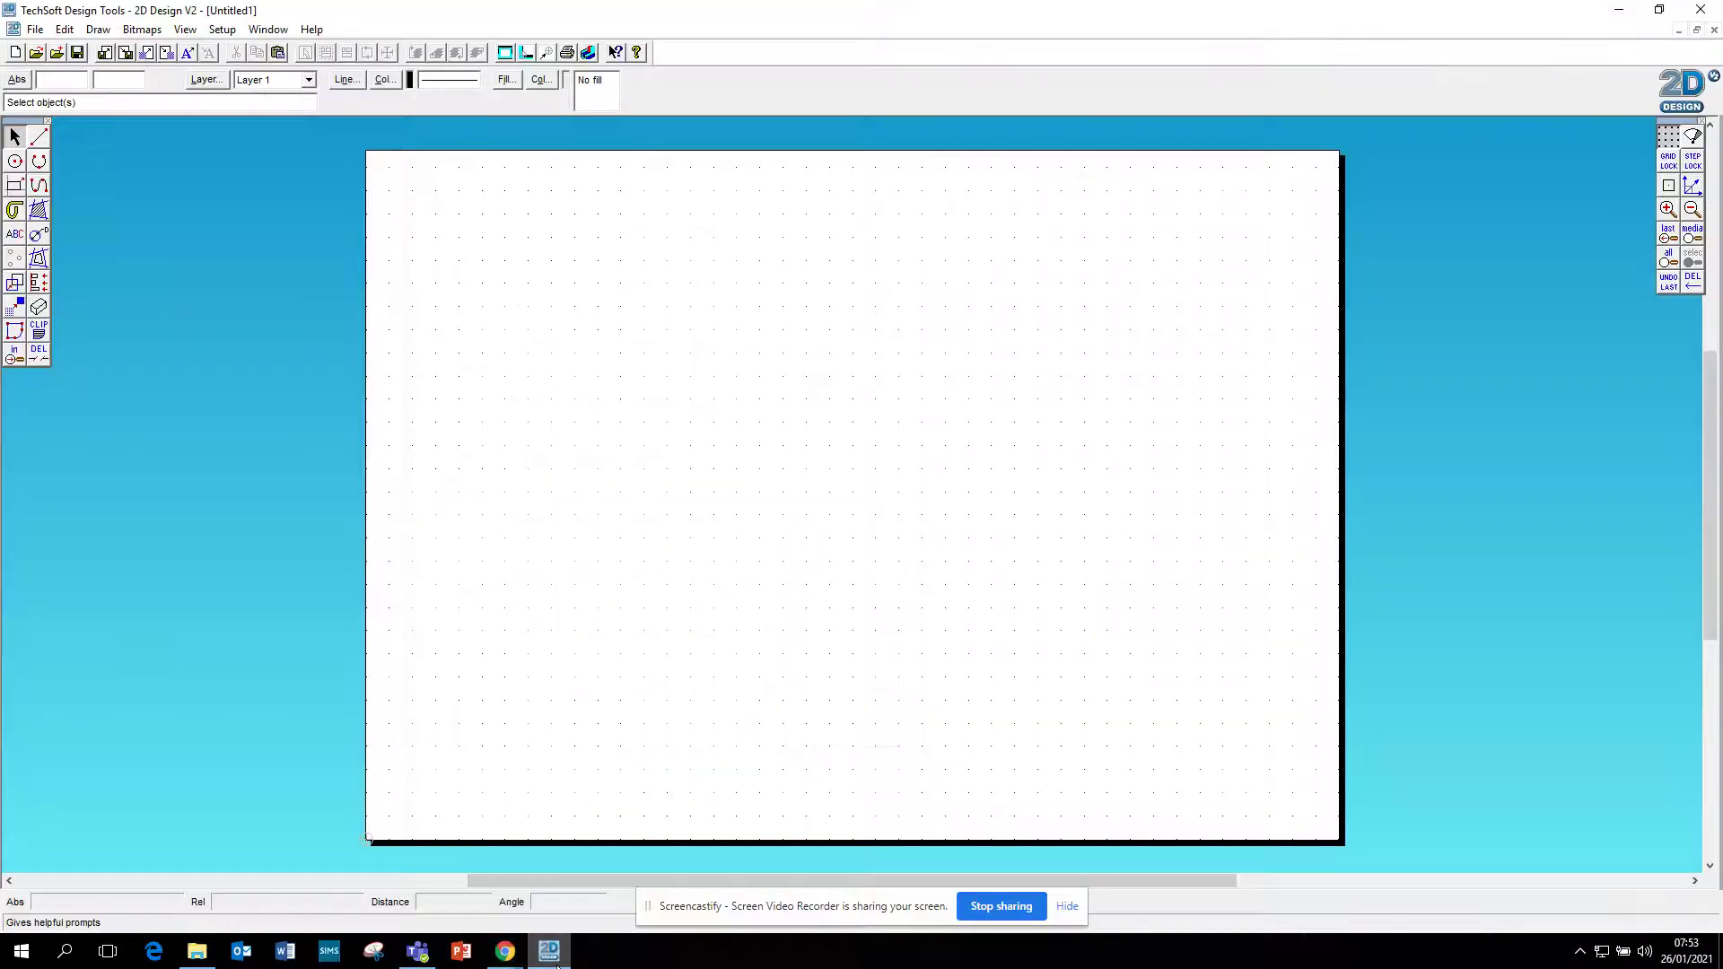
pyautogui.rightClick(741, 440)
pyautogui.click(808, 484)
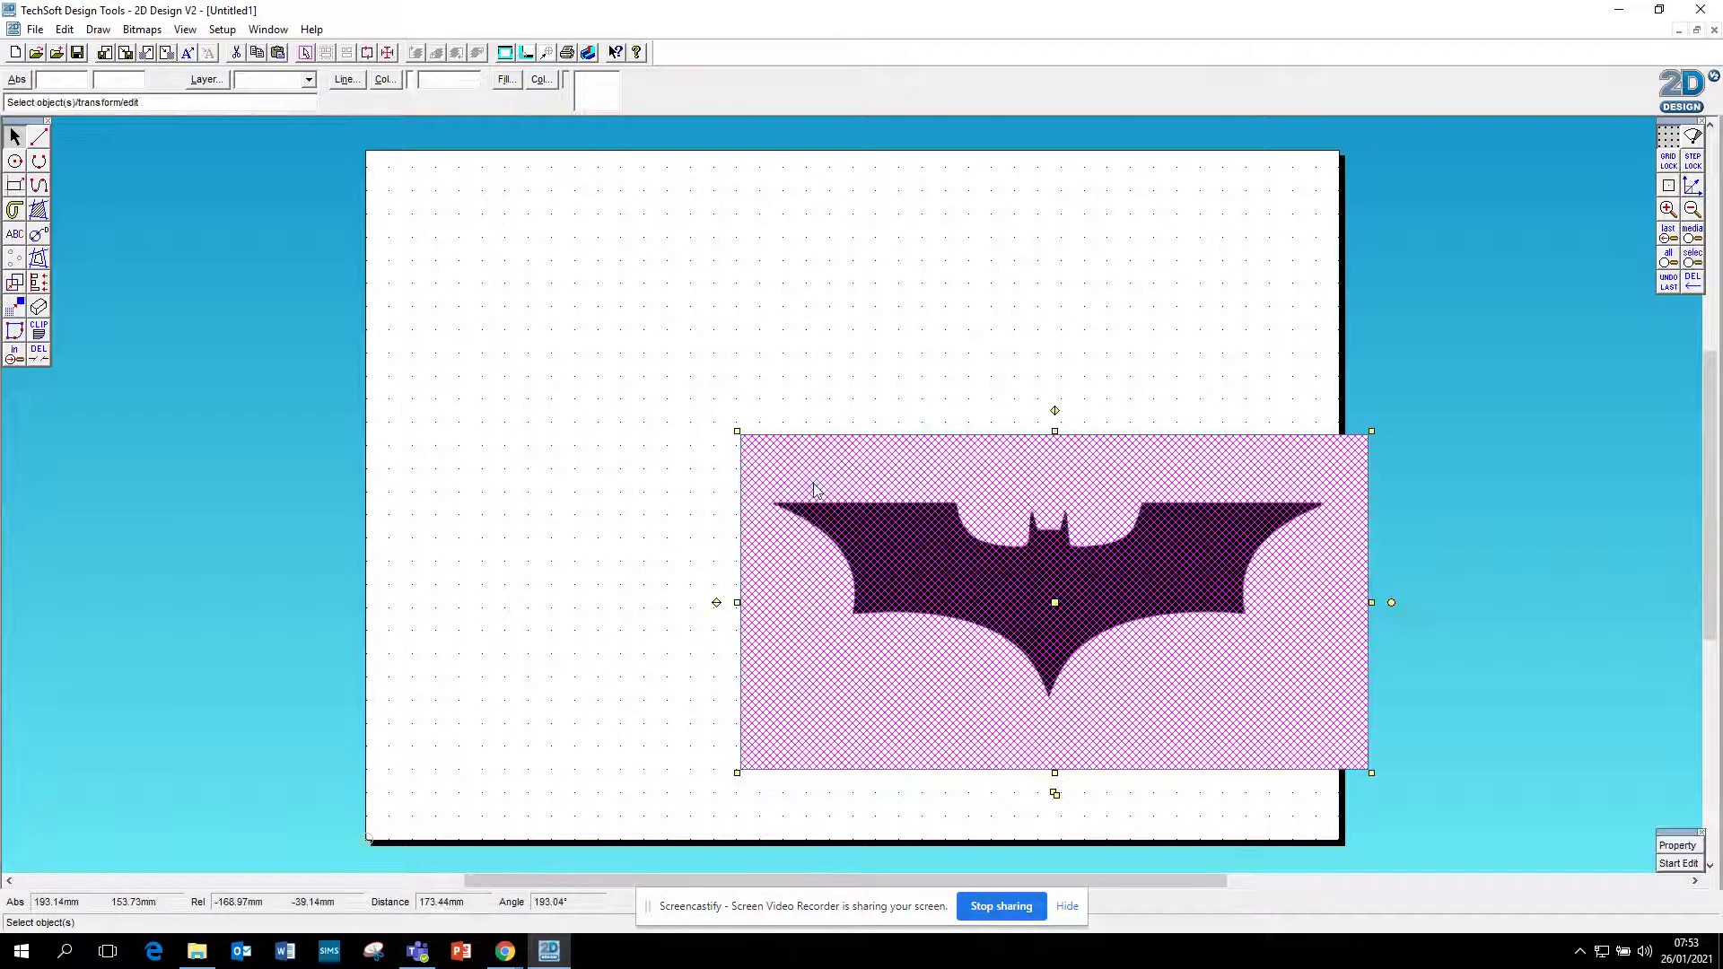
# Shrink the bat image and move it toward the centre of the sheet's upper half.
pyautogui.moveTo(1052, 603); pyautogui.dragTo(738, 392)
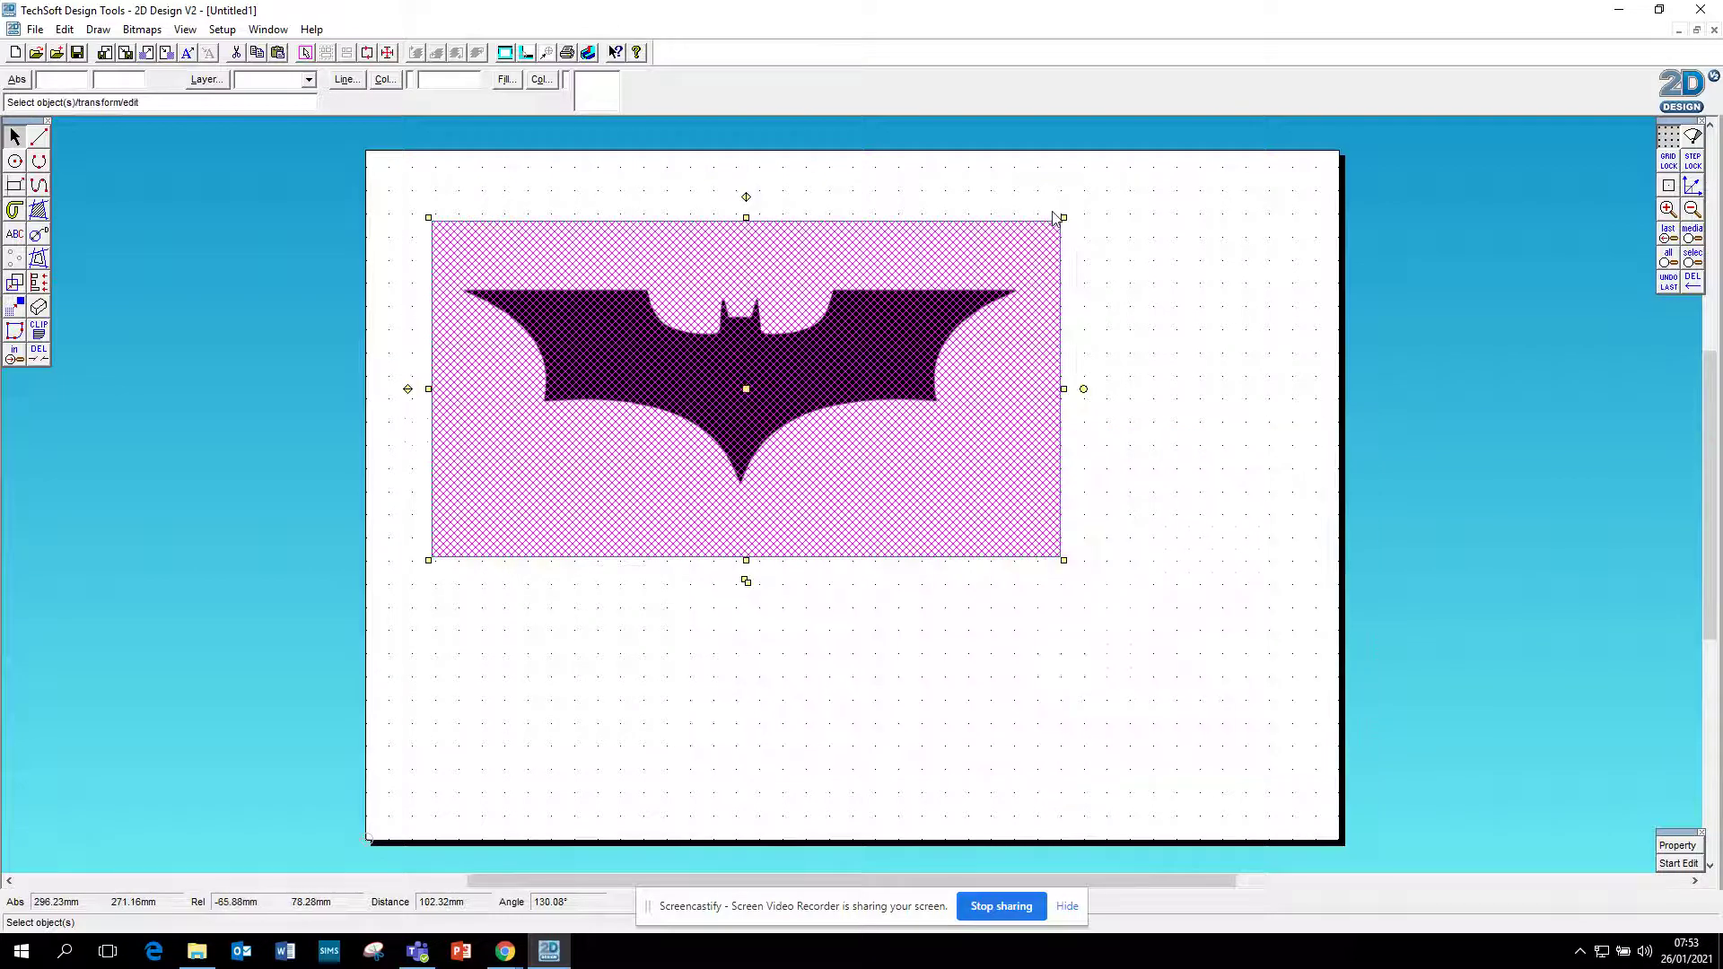
pyautogui.moveTo(1063, 219); pyautogui.dragTo(941, 322)
pyautogui.moveTo(685, 434); pyautogui.dragTo(817, 420)
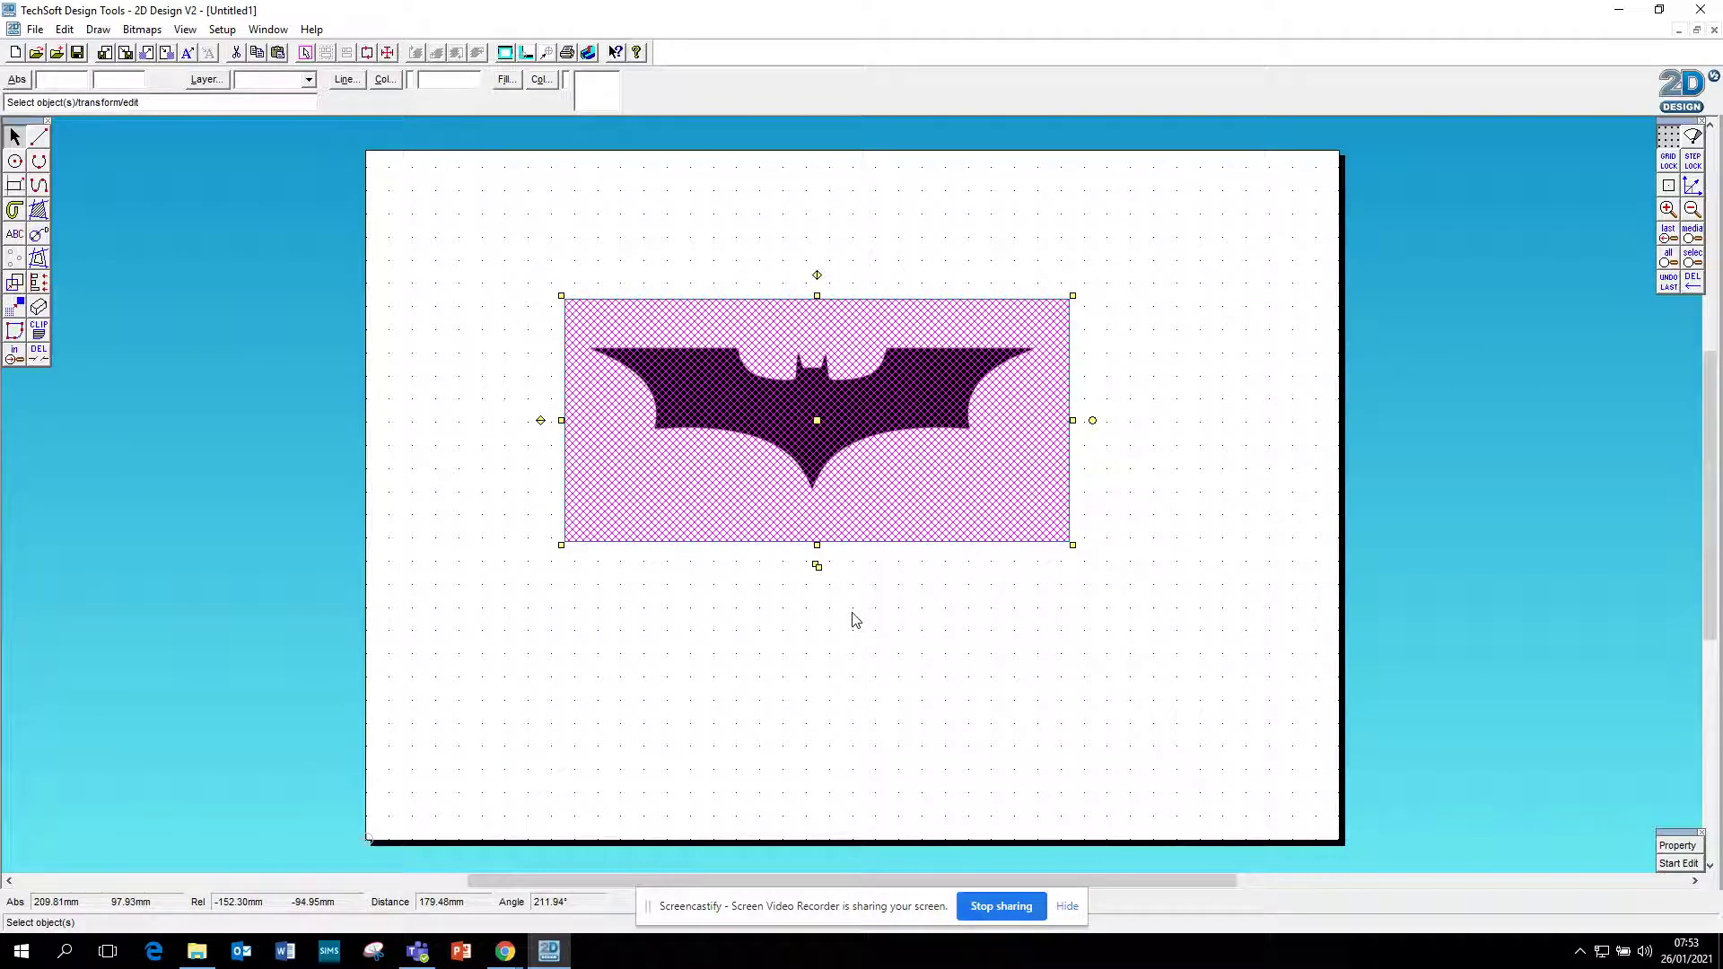
# Contour the bat bitmap with a contour spacing of 0.2.
pyautogui.click(135, 31)
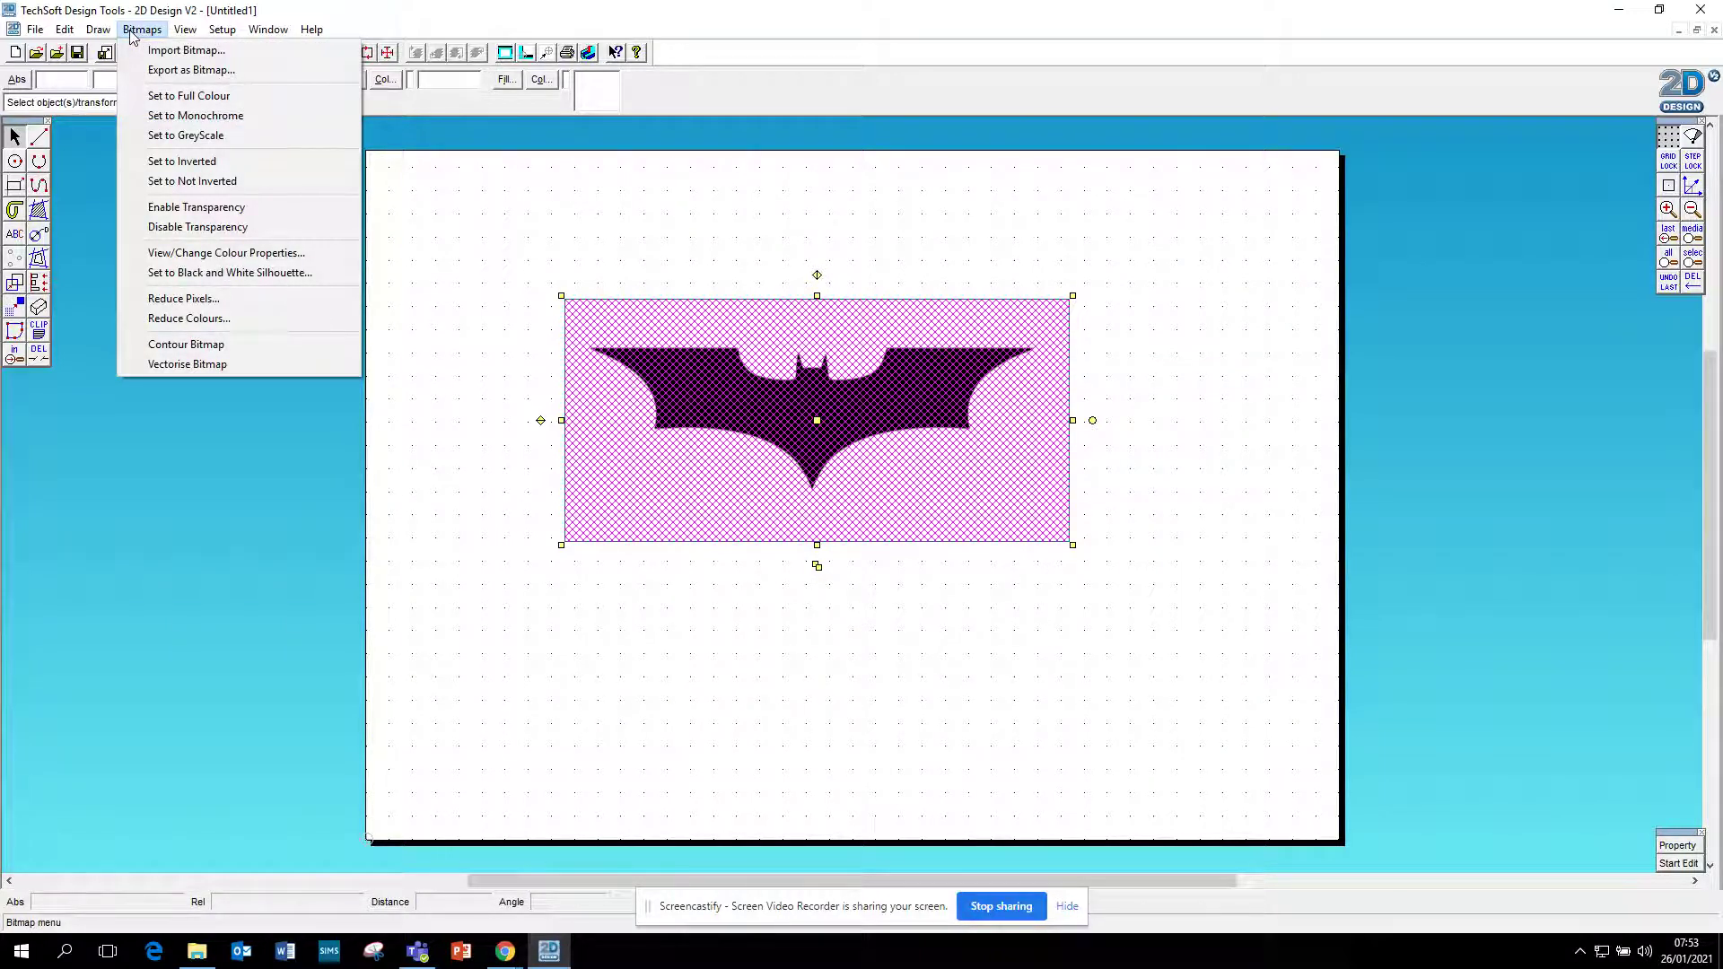
pyautogui.click(154, 345)
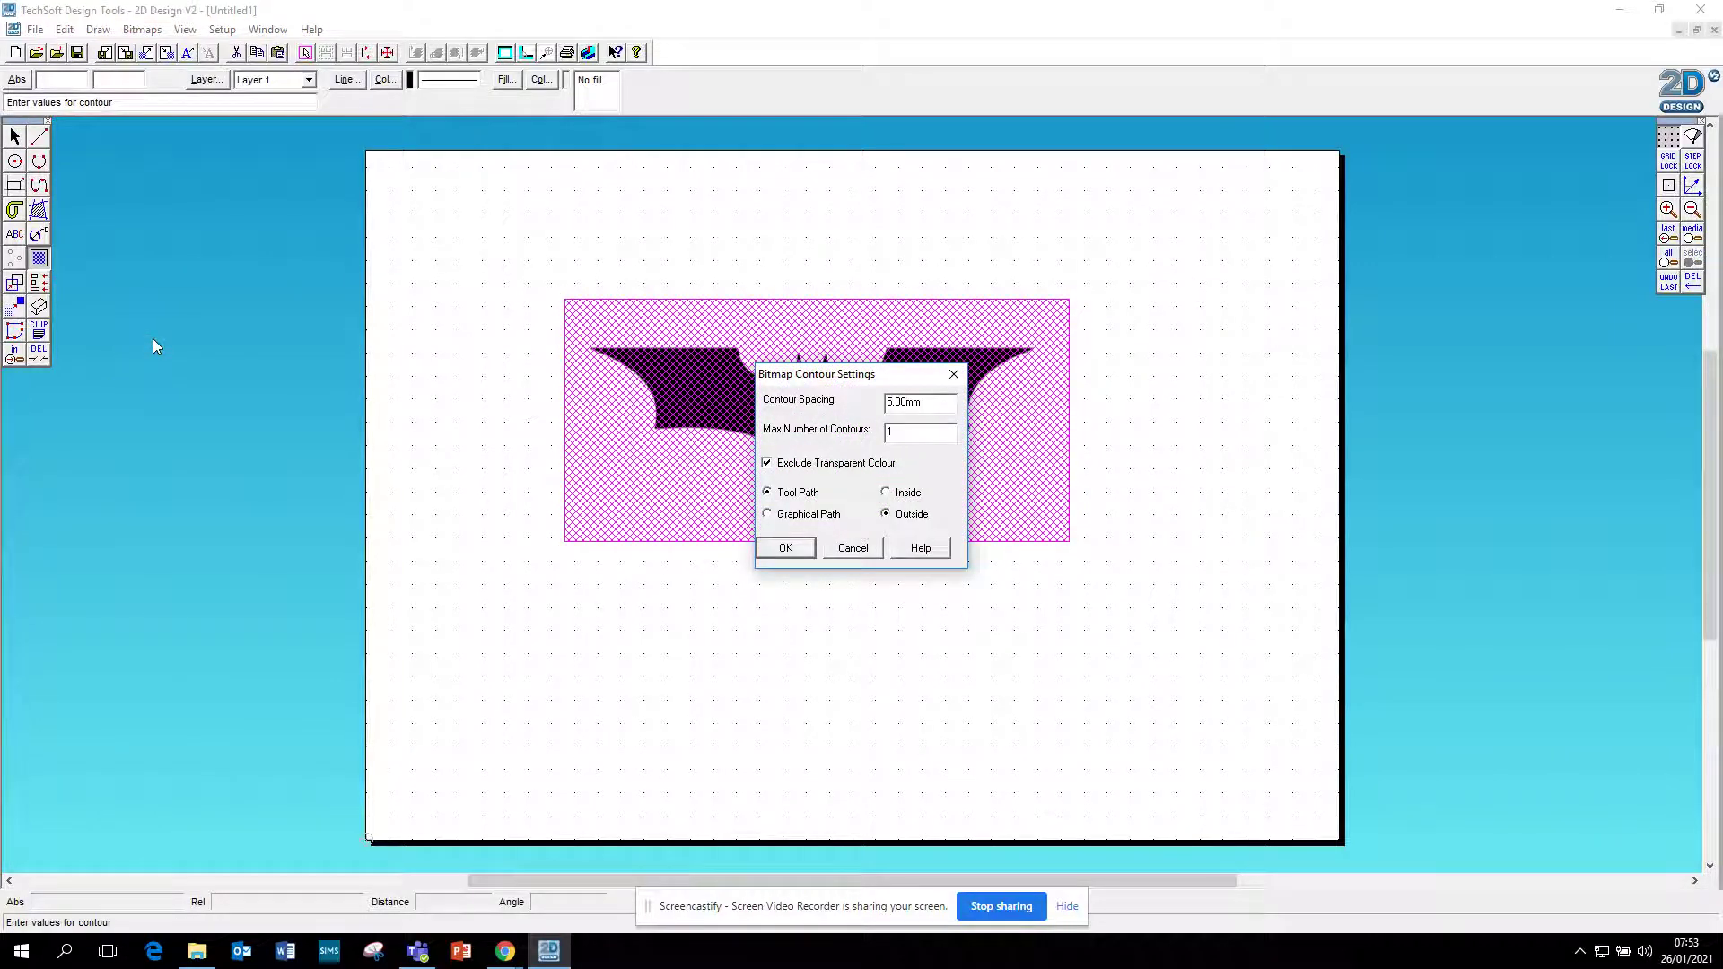
pyautogui.click(931, 402)
pyautogui.moveTo(910, 375); pyautogui.dragTo(869, 505)
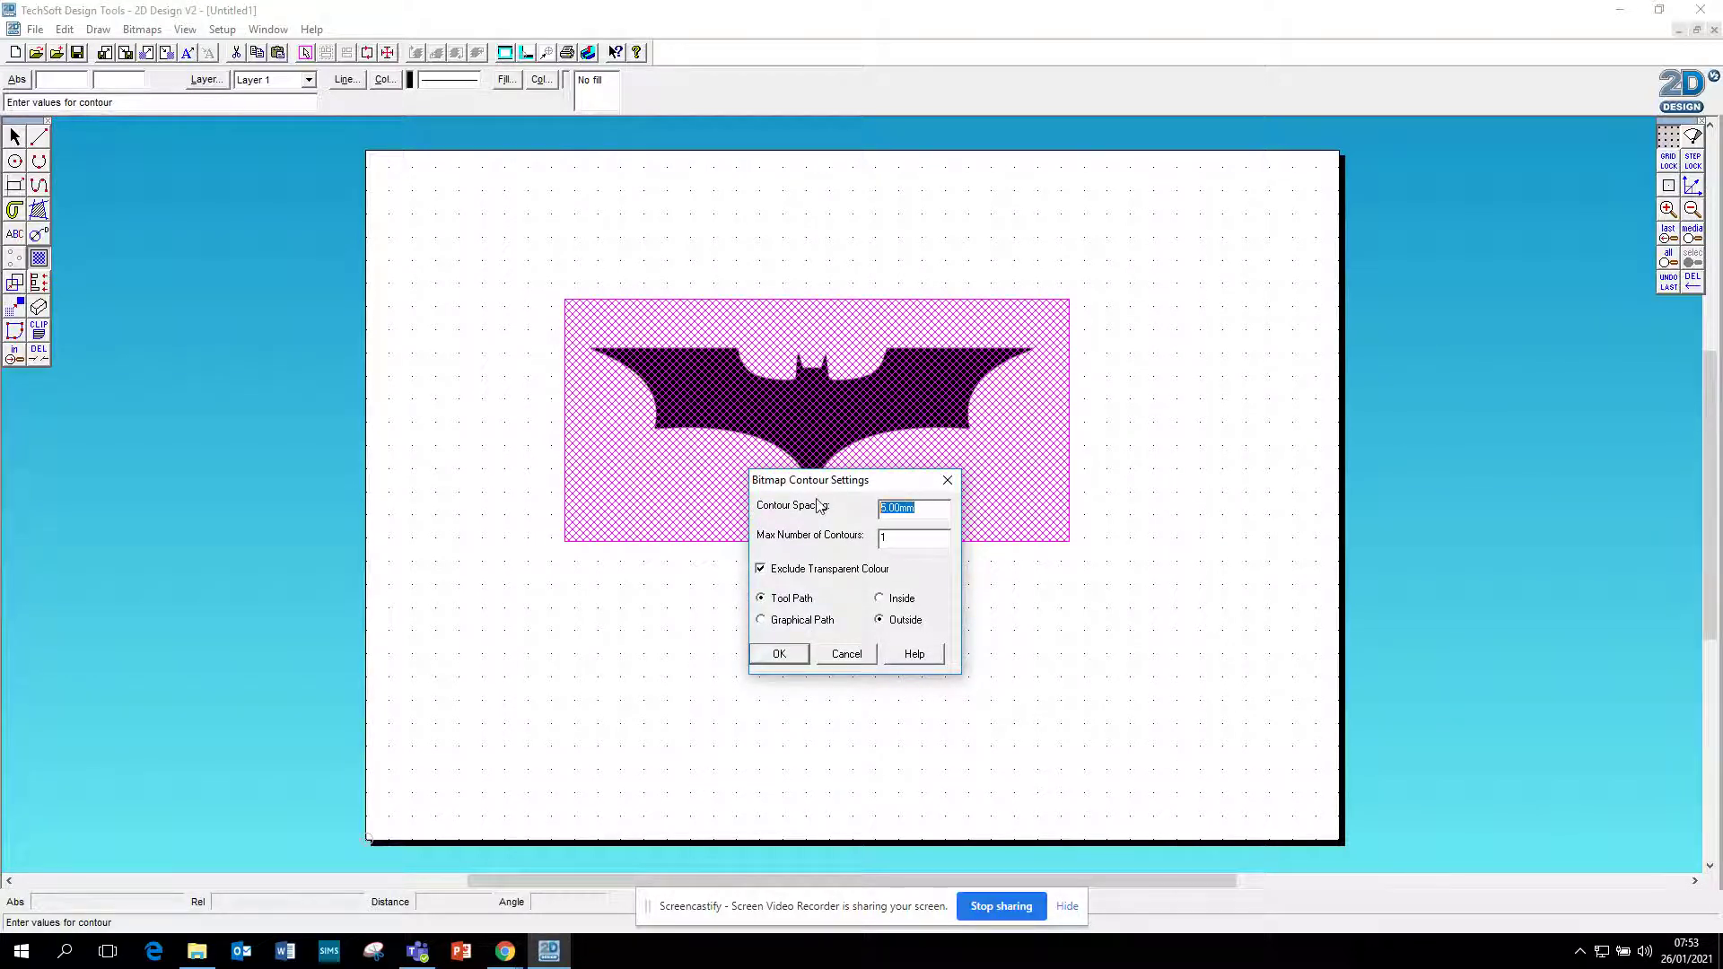
pyautogui.write('0.2')
pyautogui.click(767, 653)
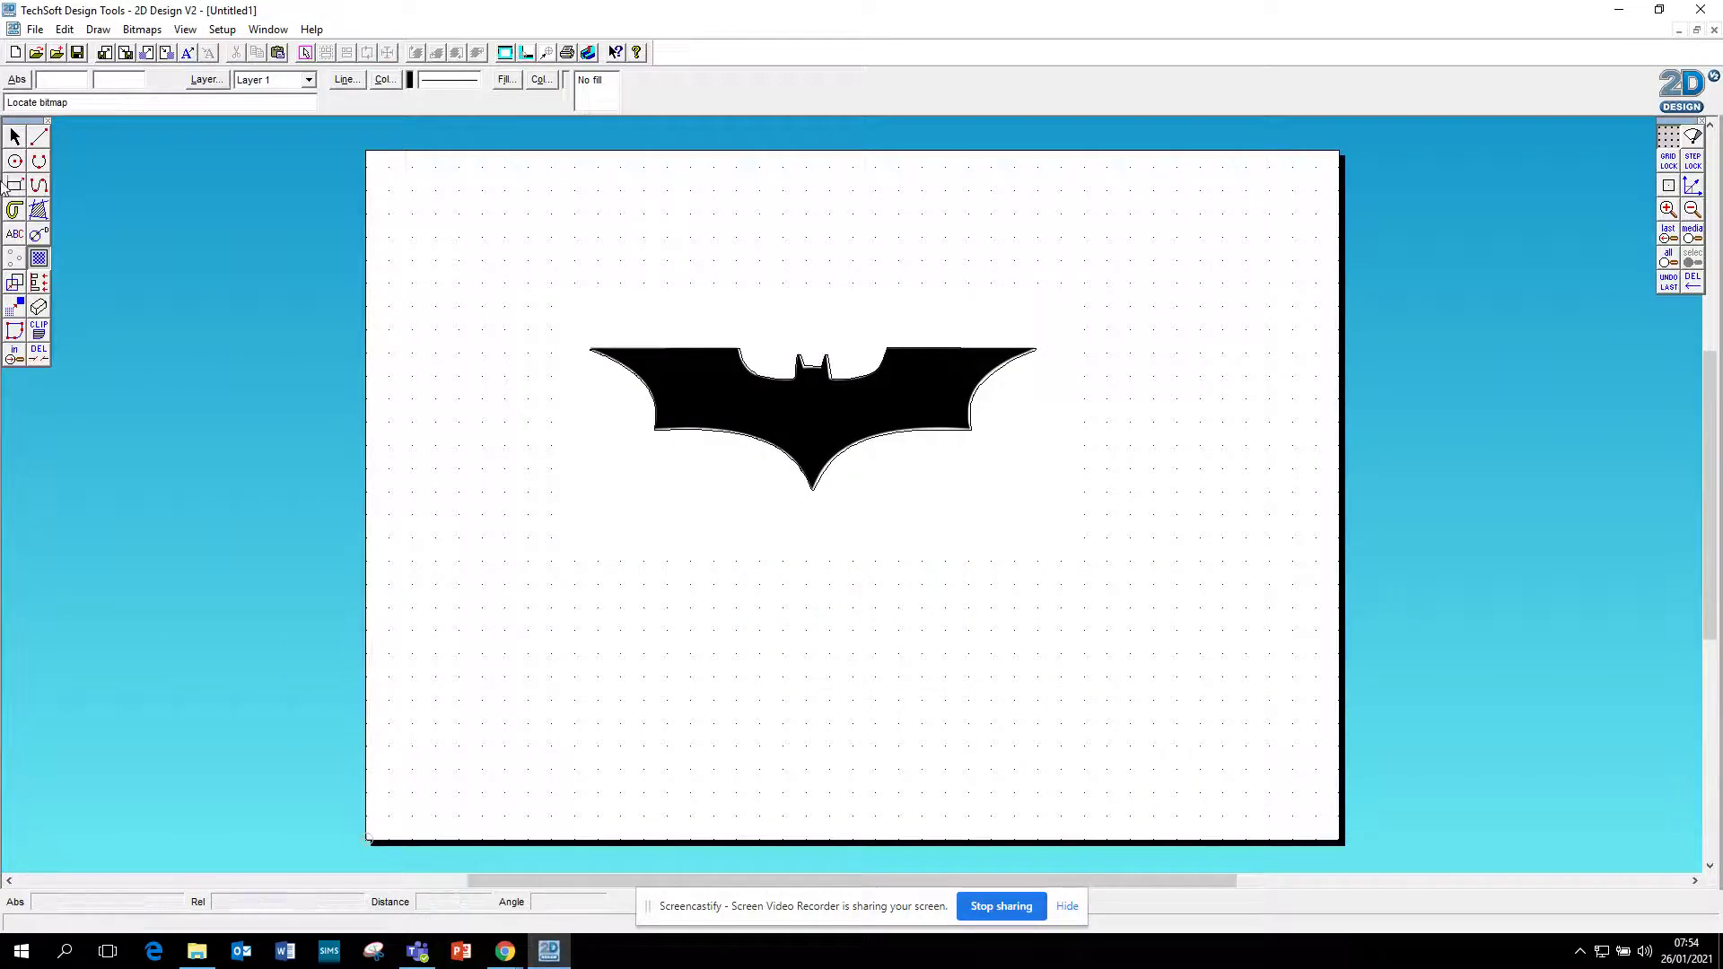
# Delete the original bat bitmap, keeping only the traced outline.
pyautogui.click(15, 136)
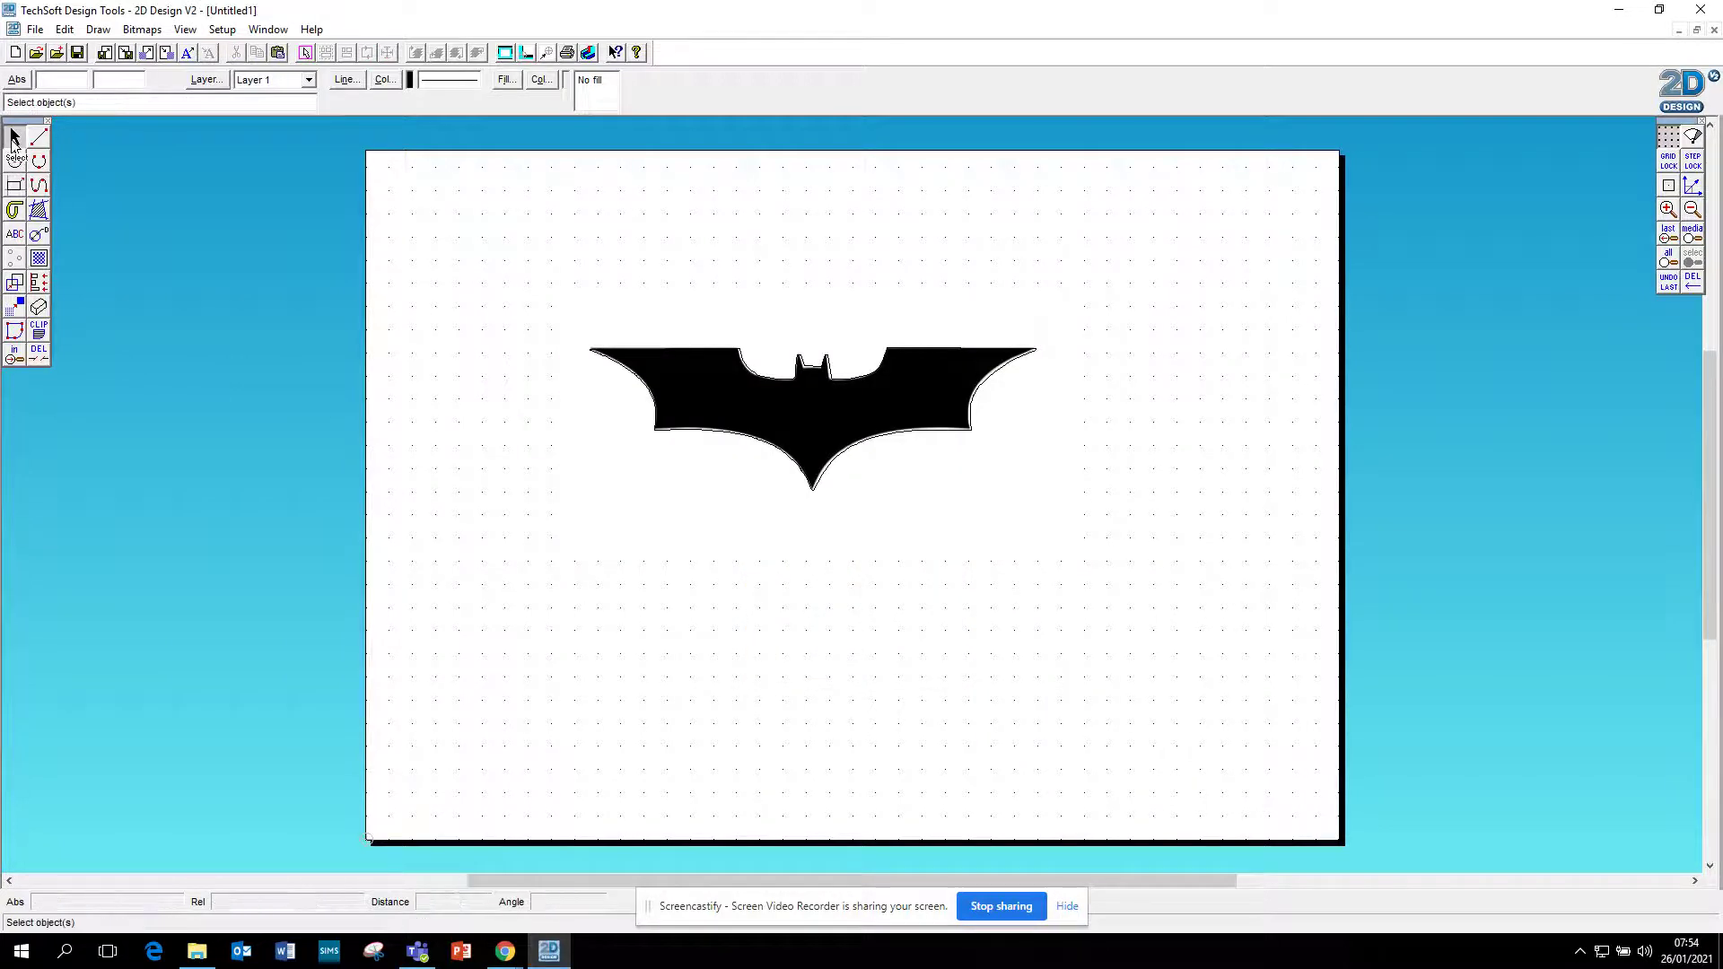
pyautogui.click(674, 507)
pyautogui.press('Delete')
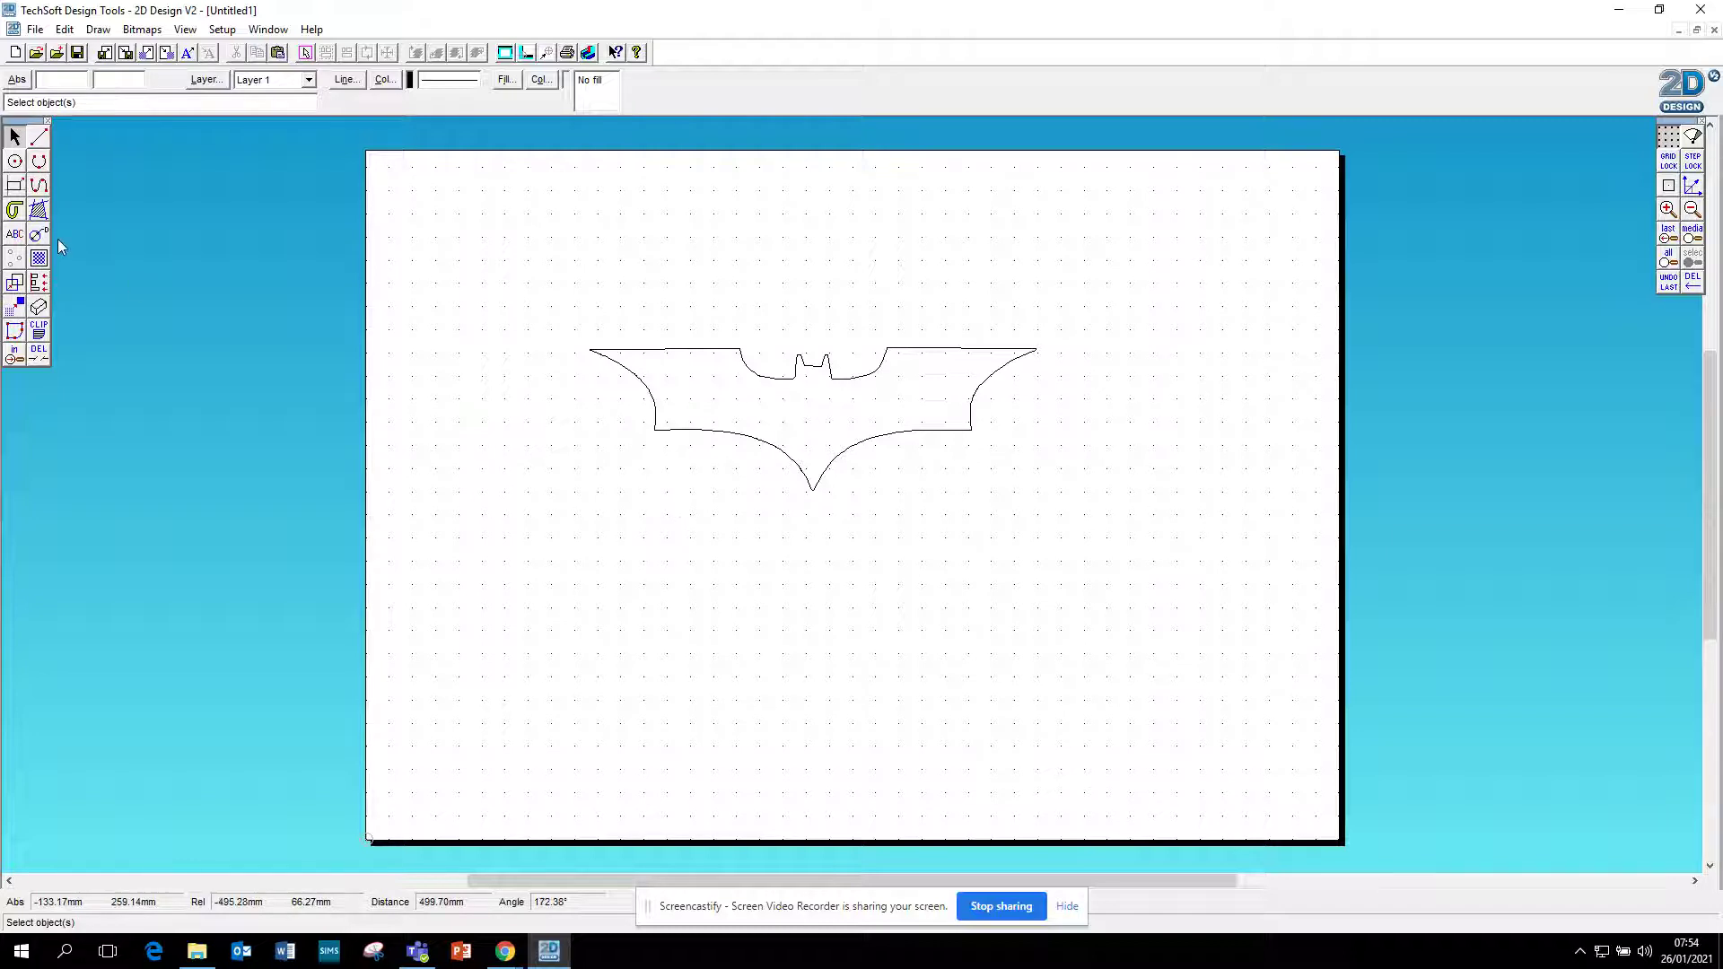
# Boundary-fill the inside of the bat outline with solid black.
pyautogui.doubleClick(39, 209)
pyautogui.click(785, 452)
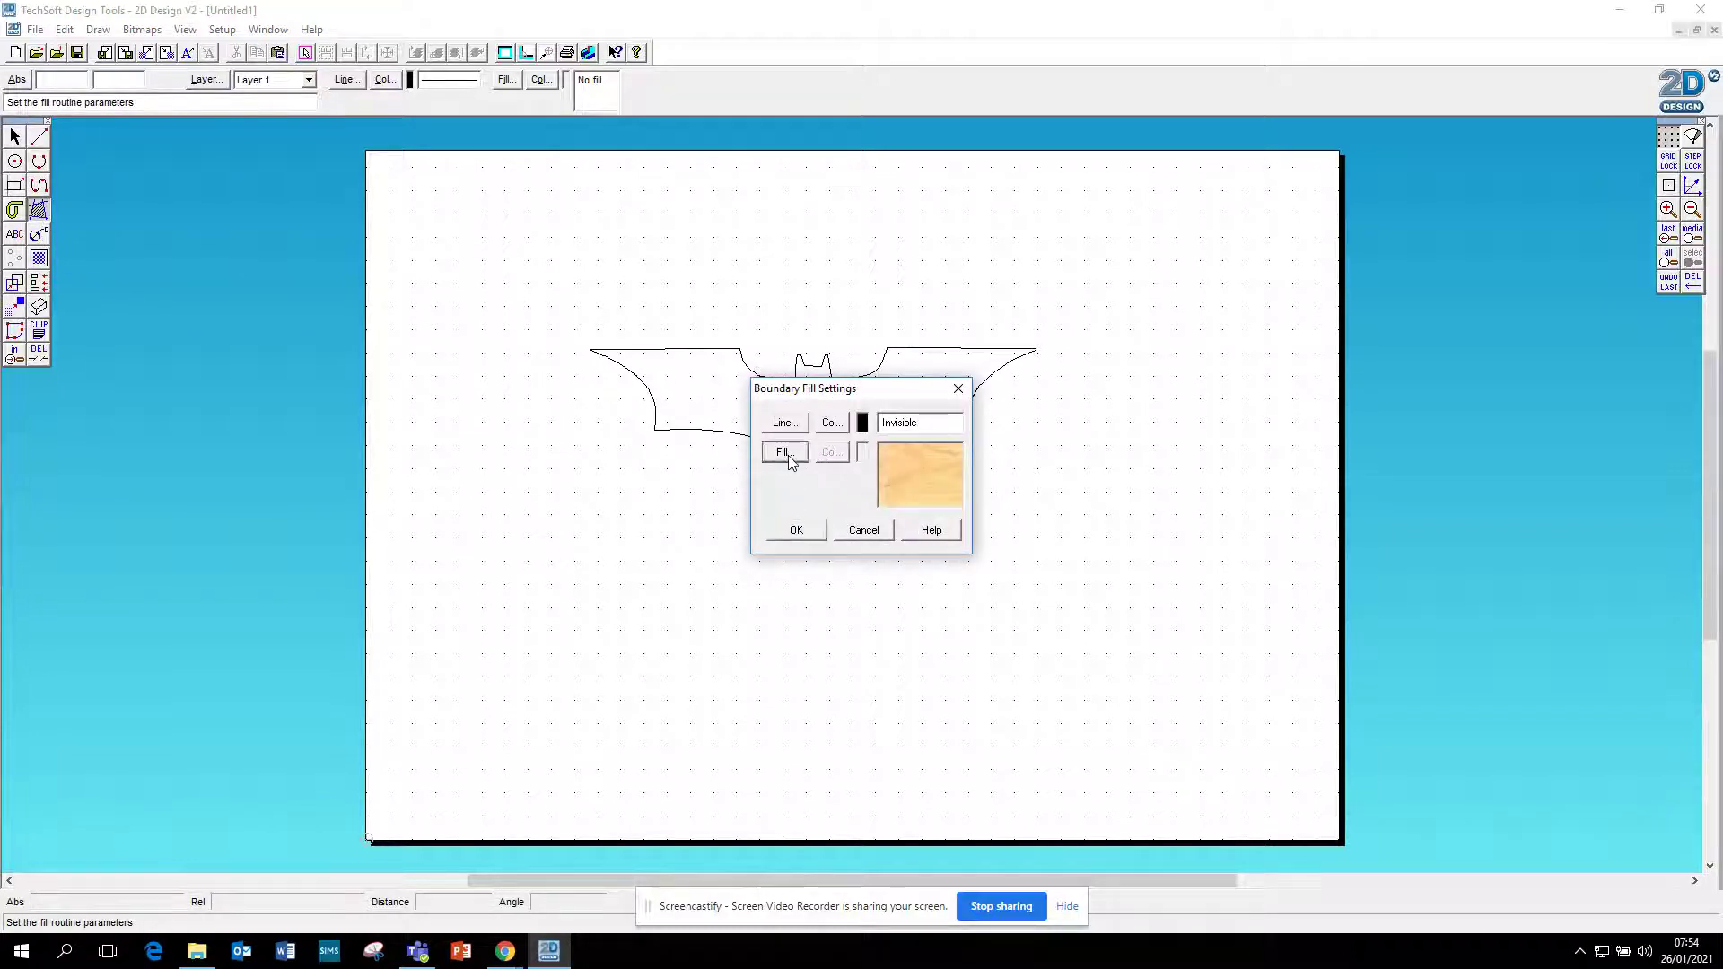
pyautogui.click(524, 263)
pyautogui.click(545, 451)
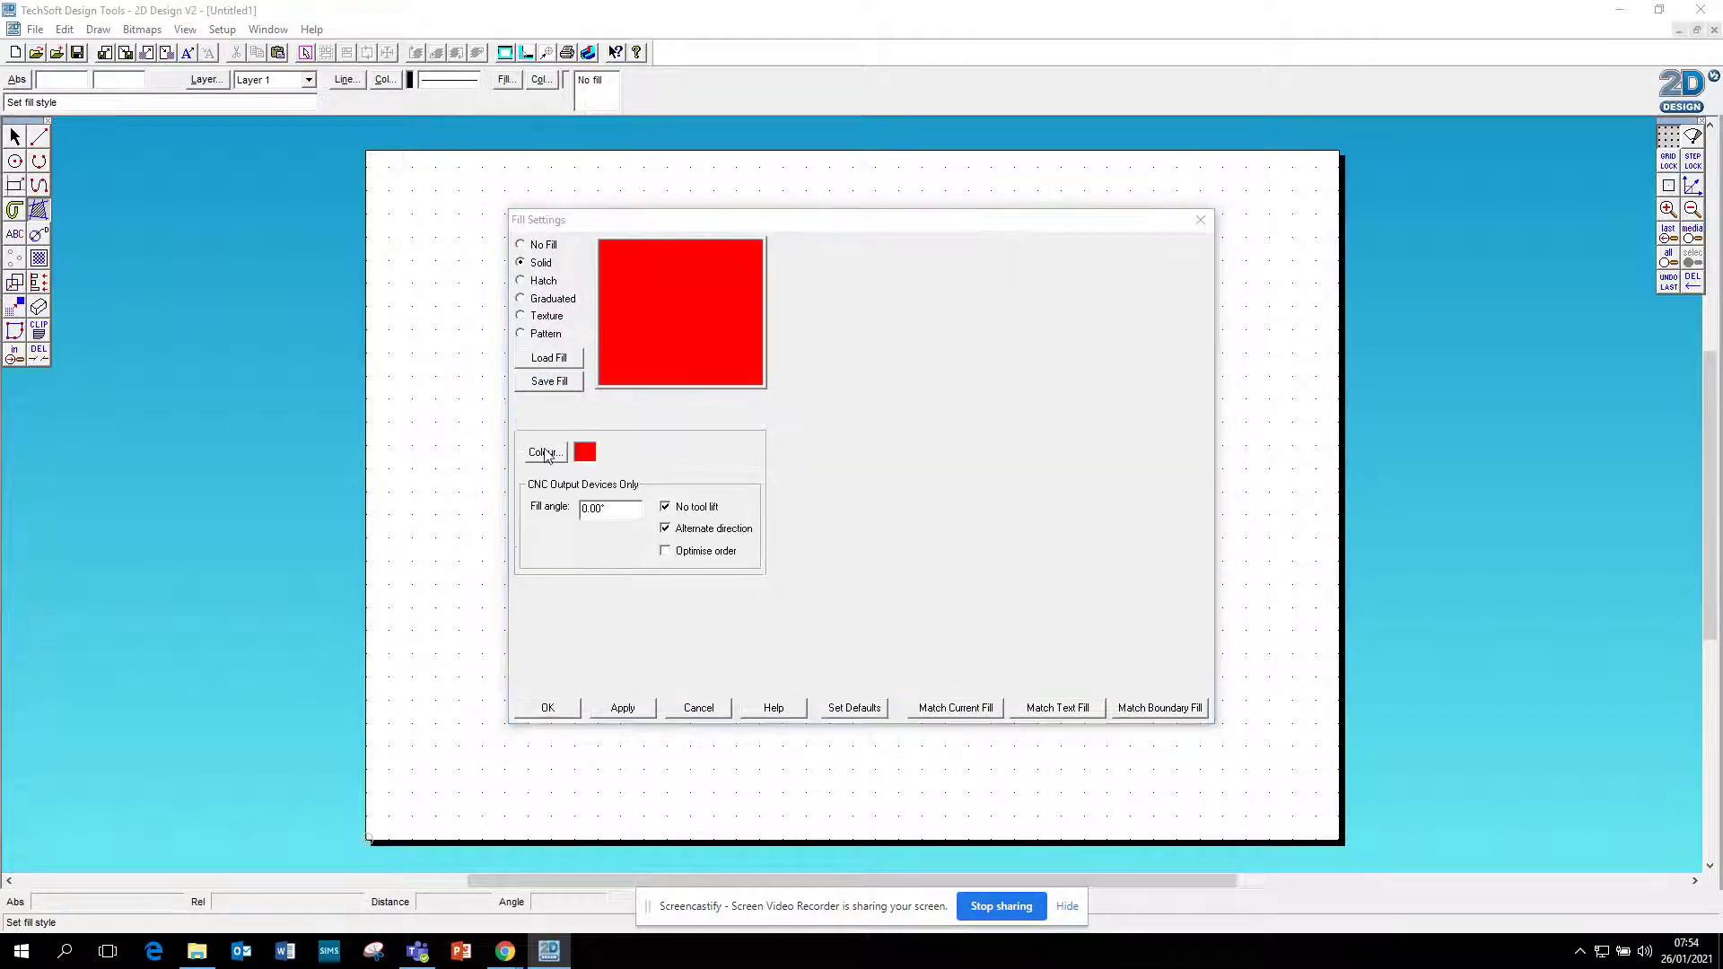
pyautogui.click(778, 521)
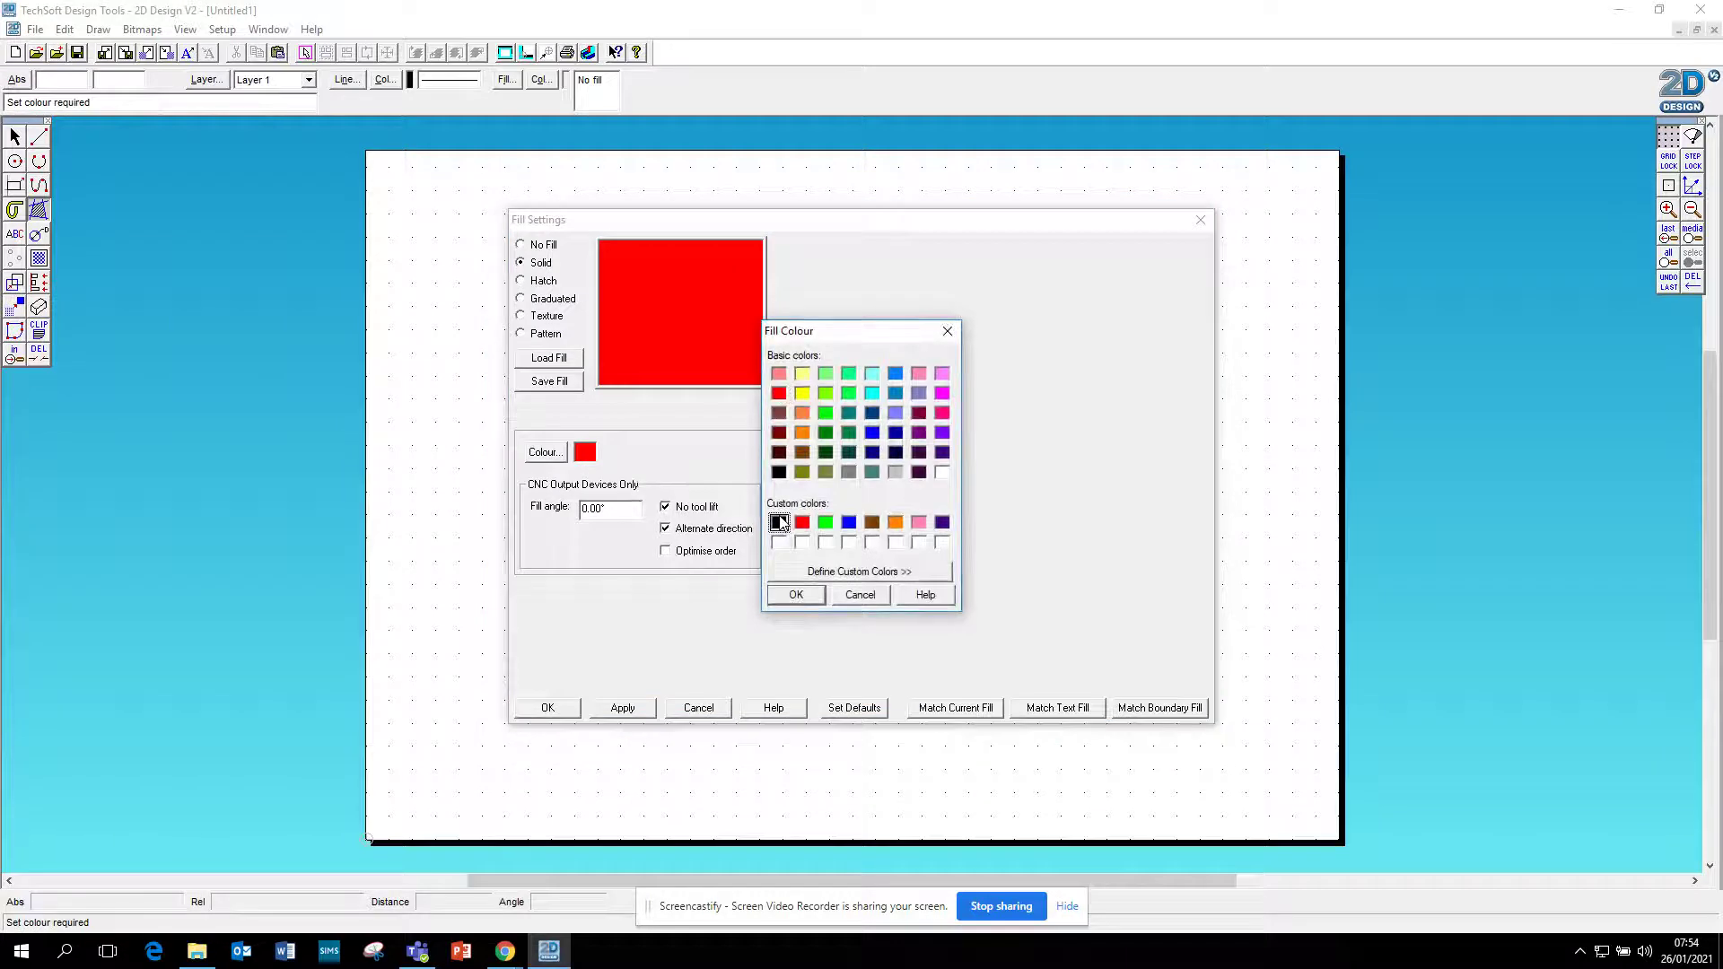
pyautogui.click(795, 595)
pyautogui.click(555, 709)
pyautogui.click(811, 529)
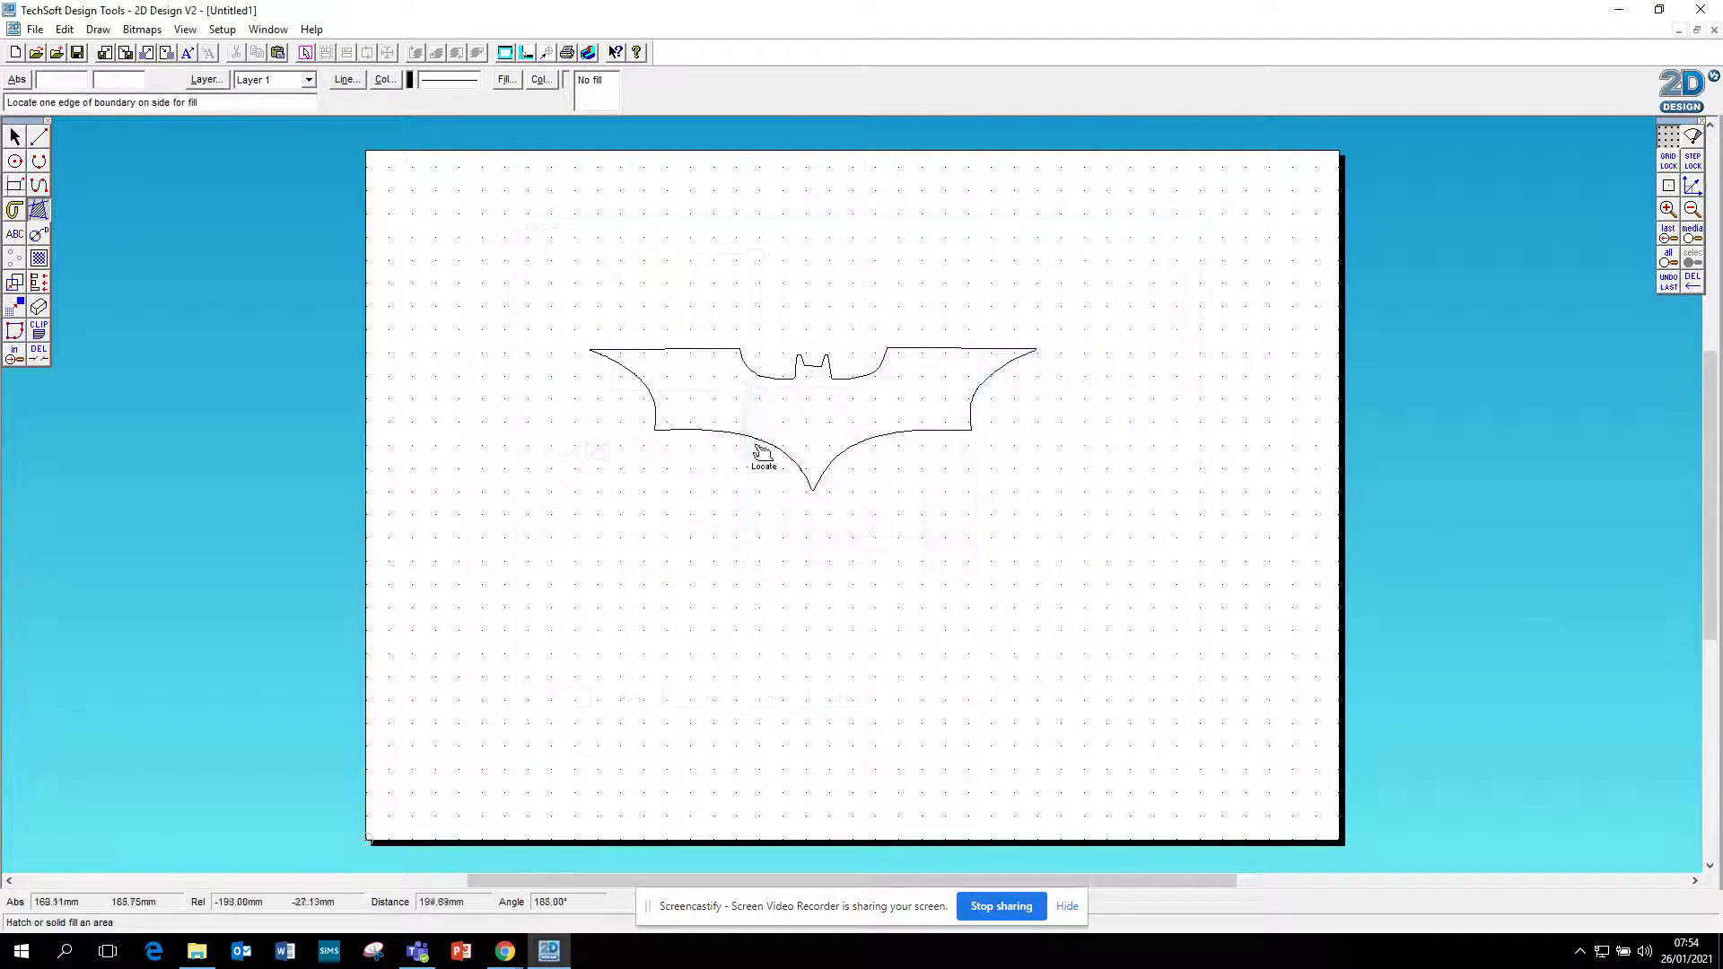
pyautogui.click(752, 431)
pyautogui.click(870, 516)
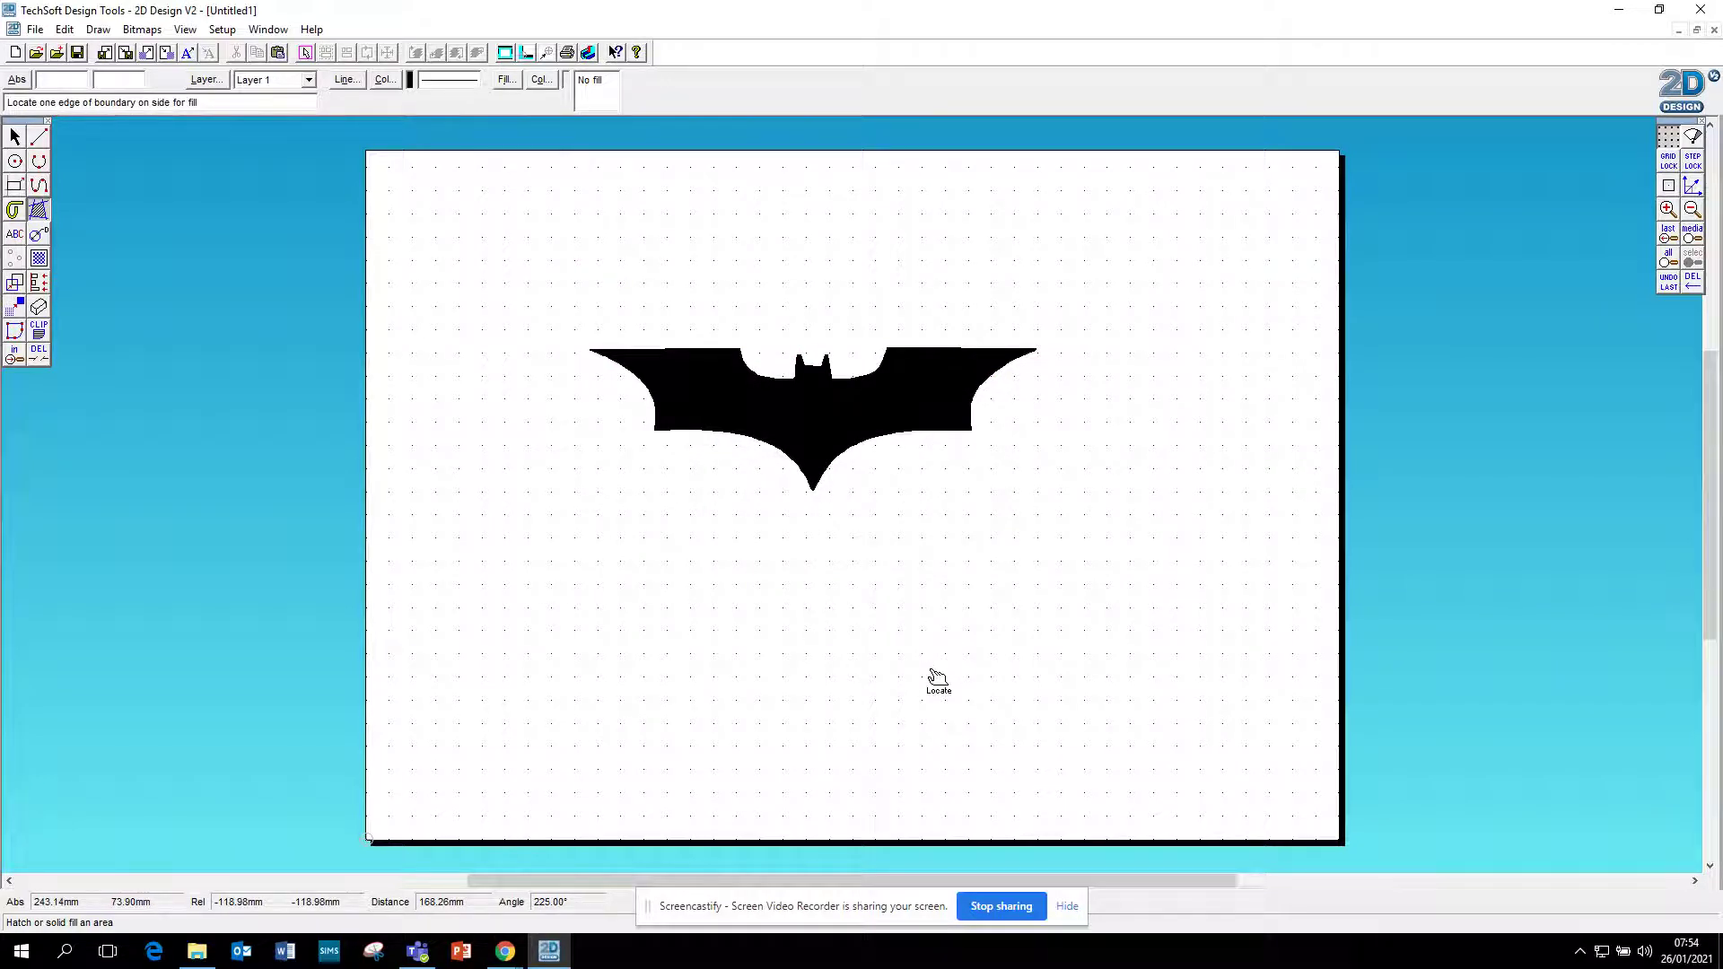
# Shrink the black bat and move it to the top-left of the sheet.
pyautogui.click(15, 137)
pyautogui.click(722, 393)
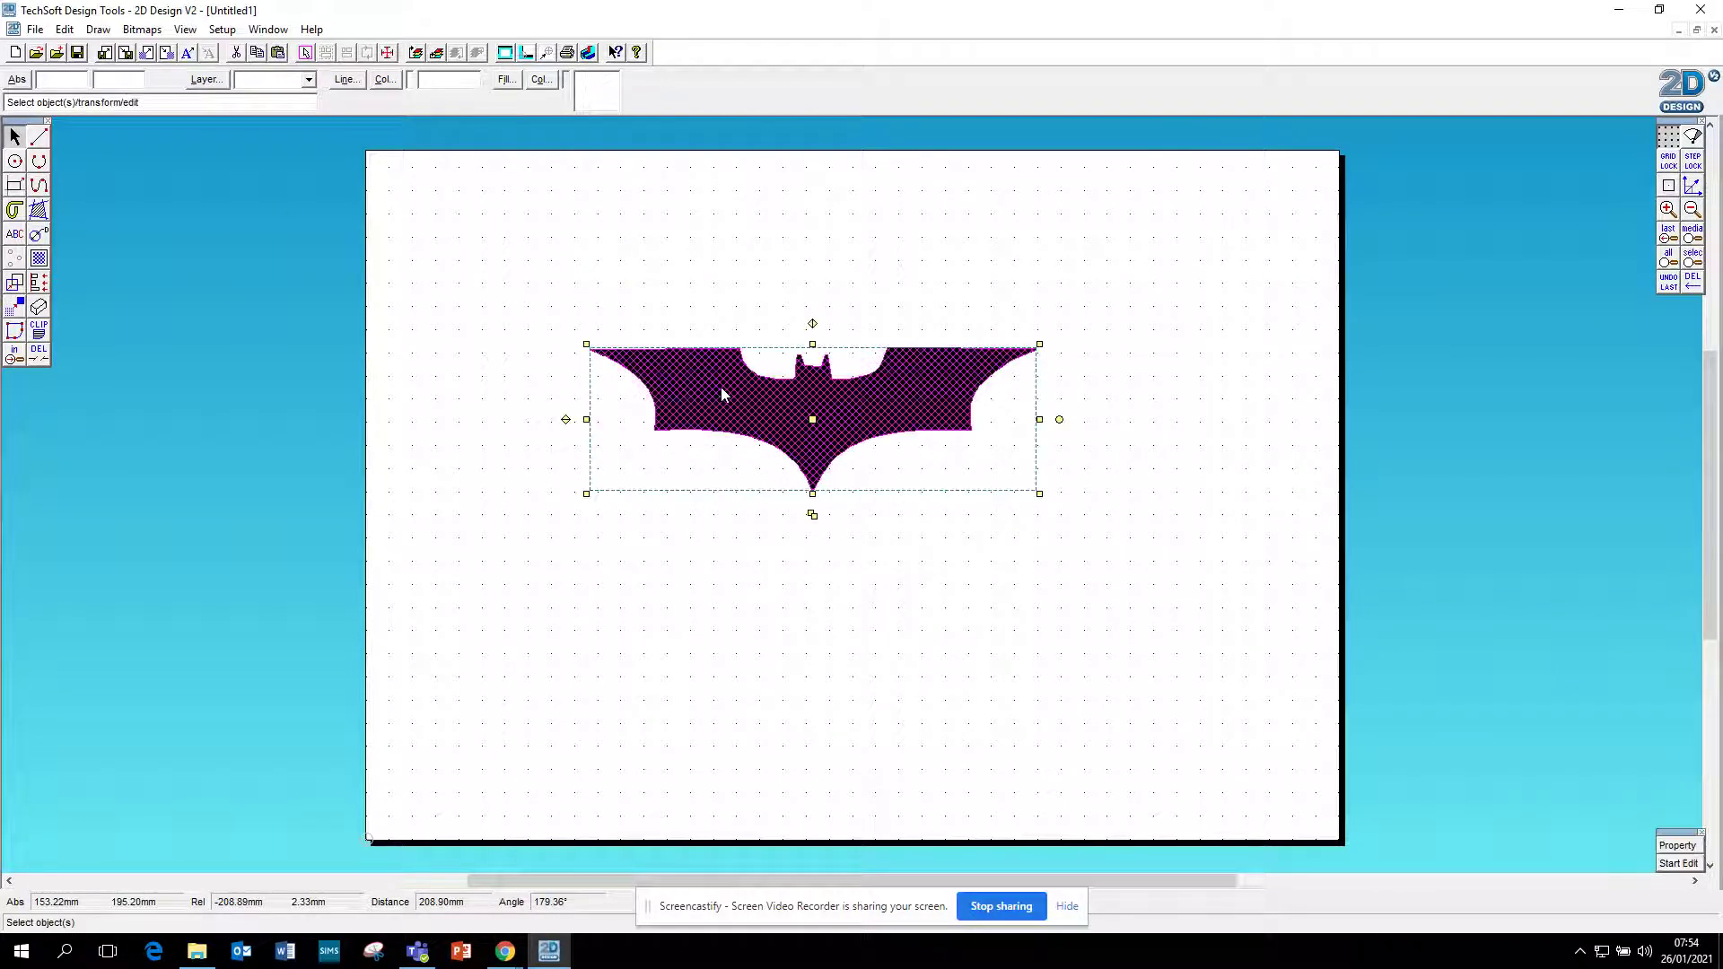
pyautogui.moveTo(515, 285); pyautogui.dragTo(1314, 641)
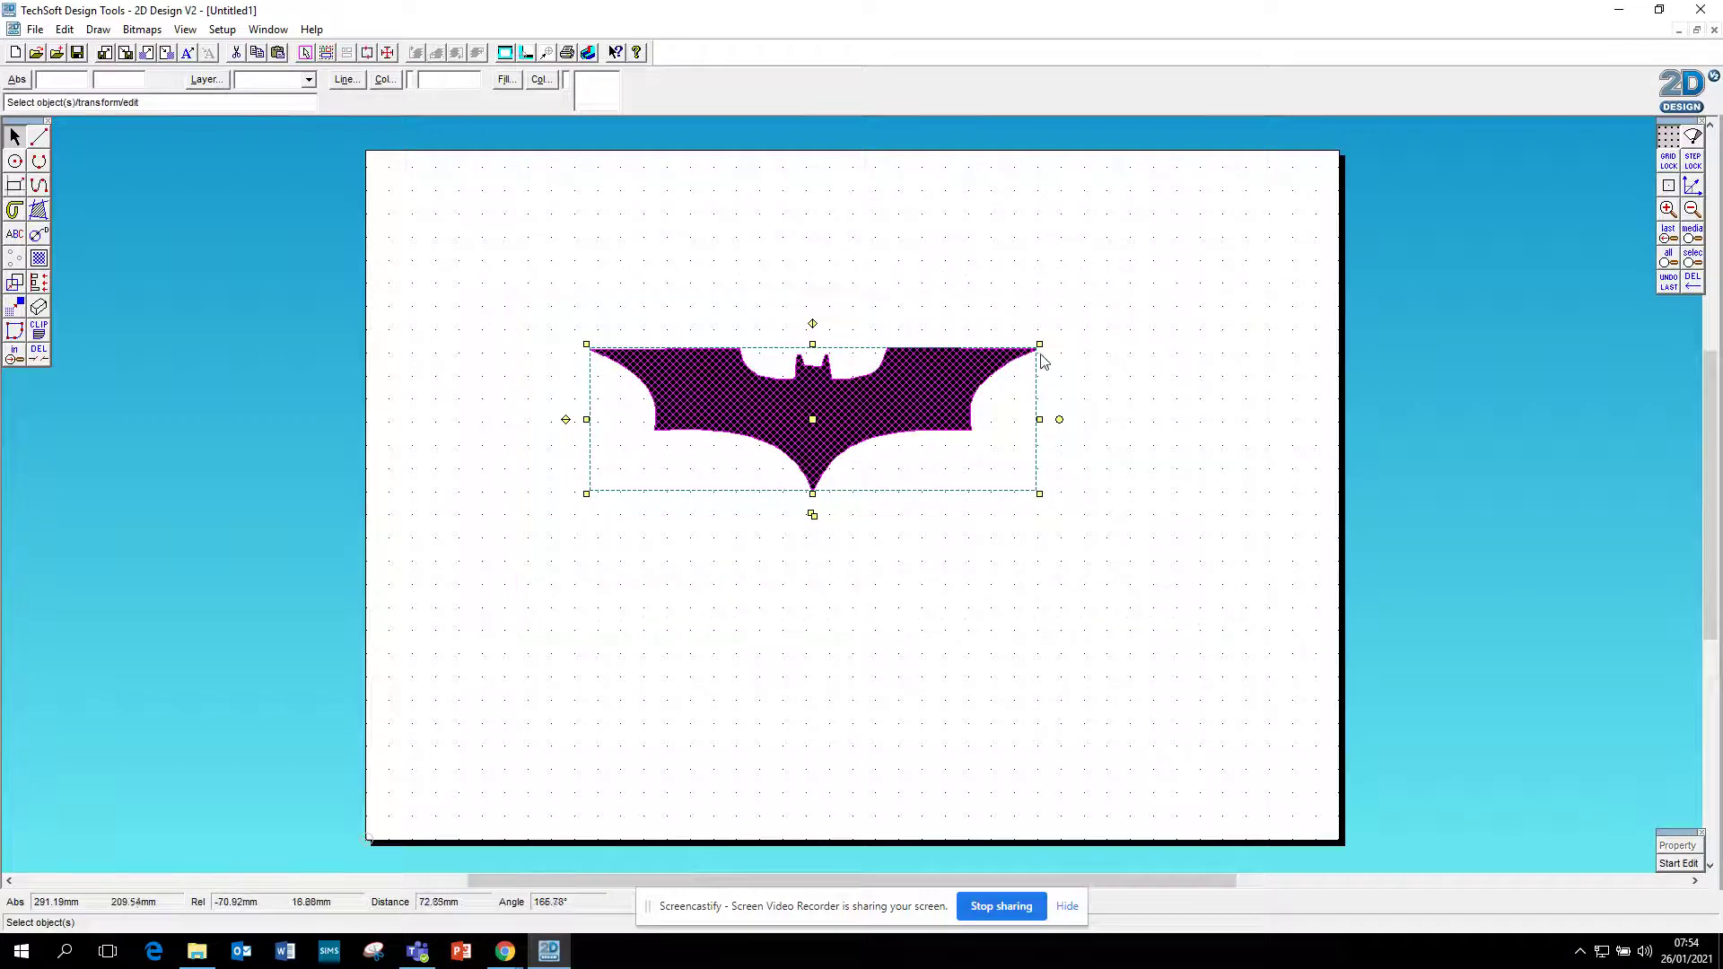
pyautogui.moveTo(1039, 345); pyautogui.dragTo(867, 400)
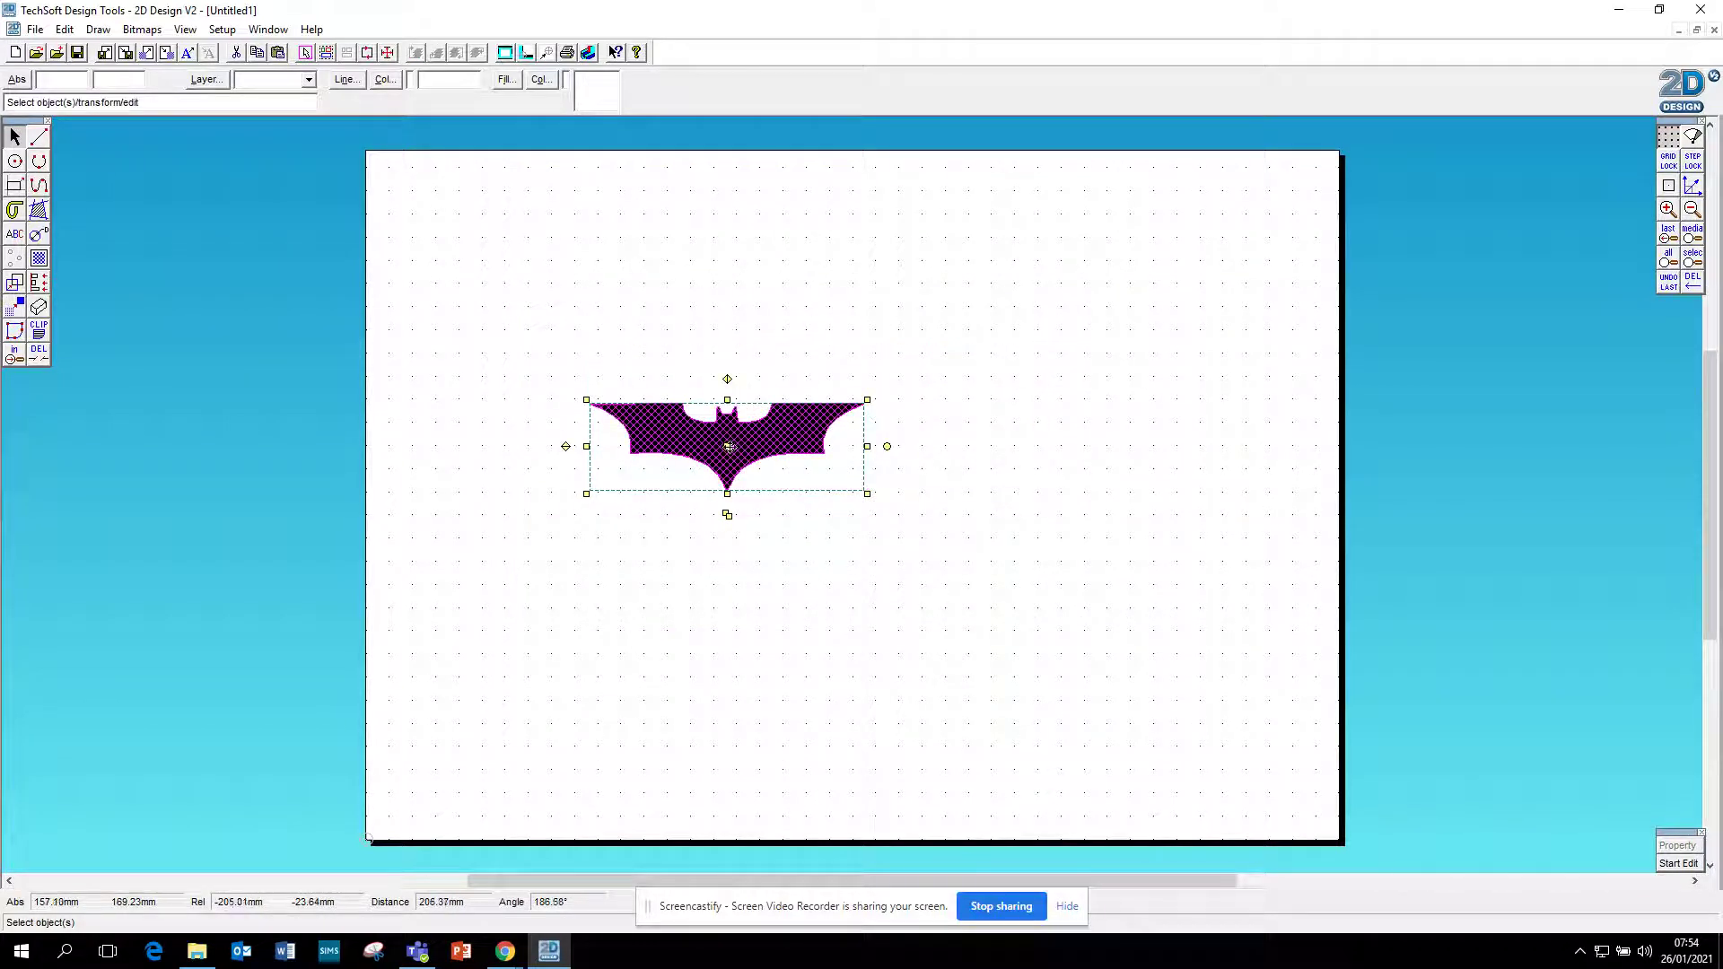
pyautogui.moveTo(729, 446); pyautogui.dragTo(569, 288)
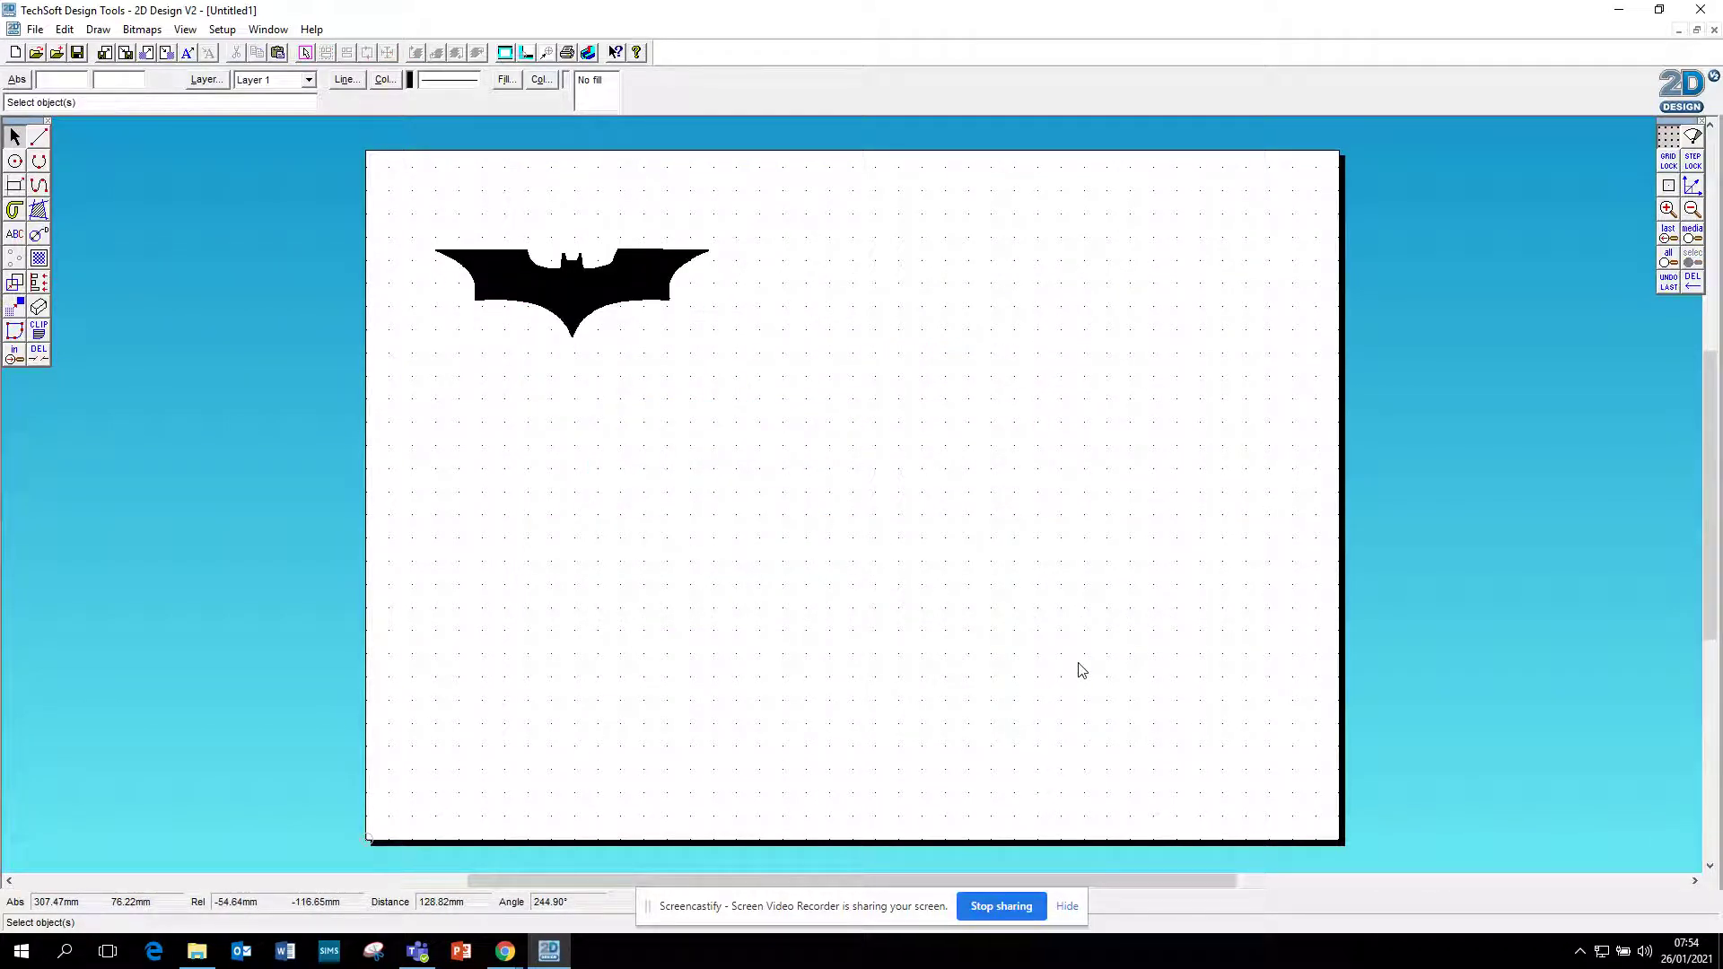
# Bring up the batman logo image results and preview the red THE BATMAN logo.
pyautogui.moveTo(486, 960)
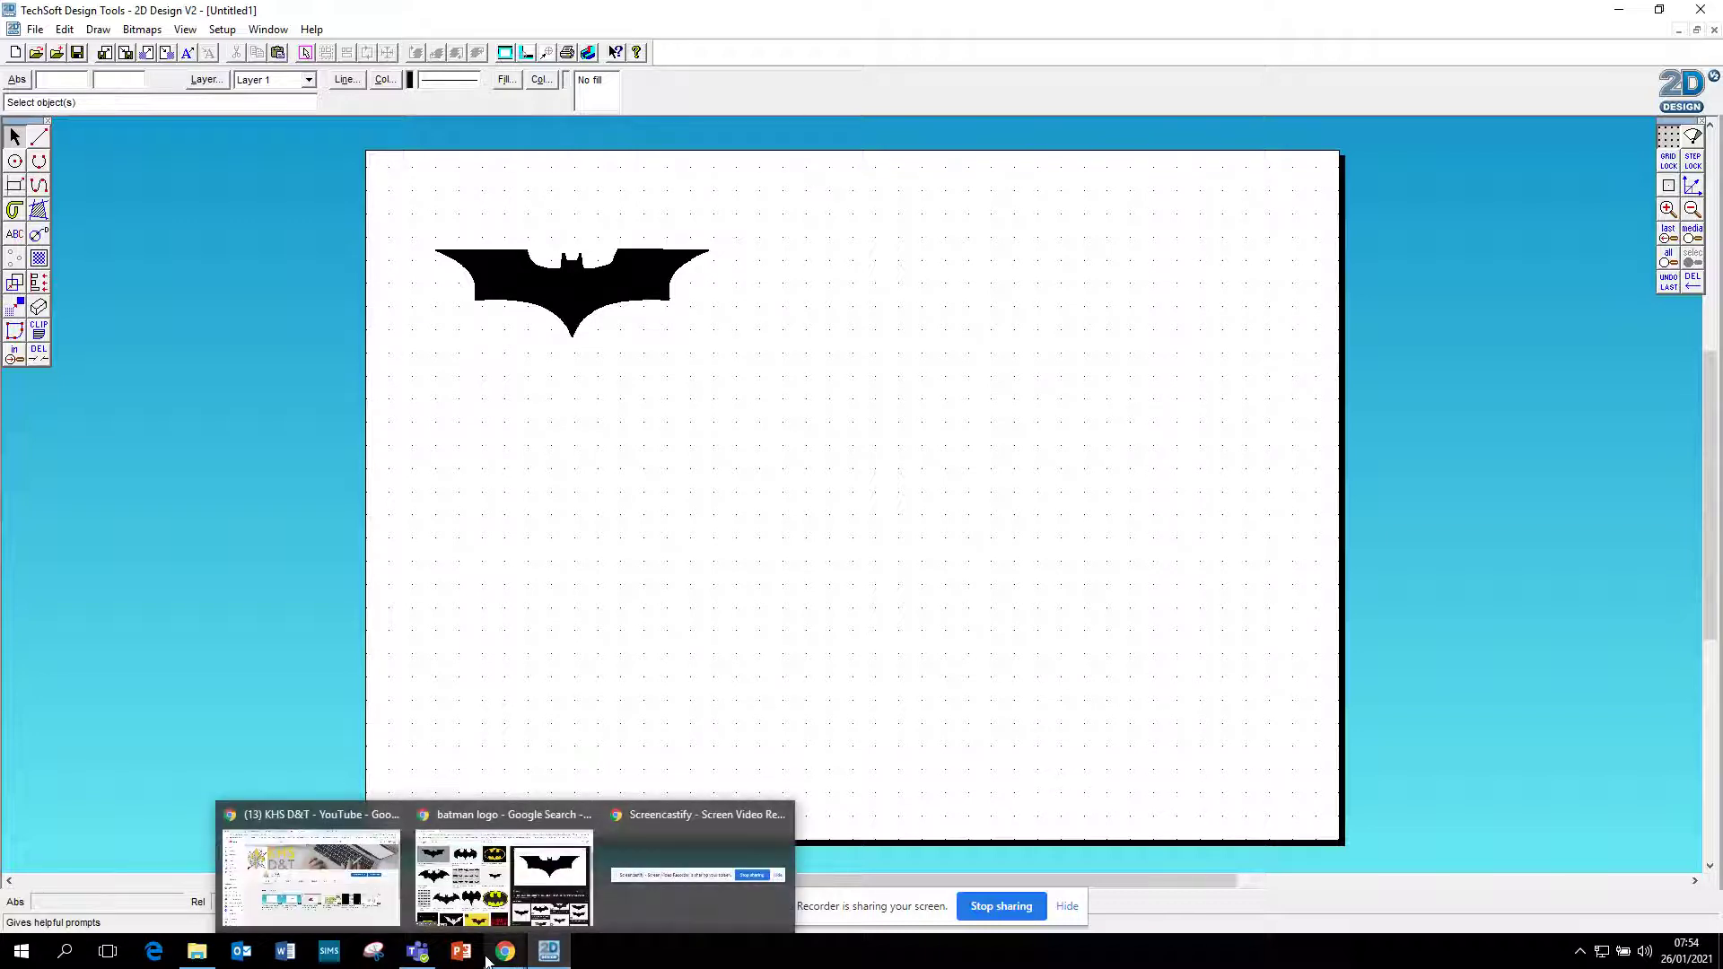
pyautogui.click(536, 869)
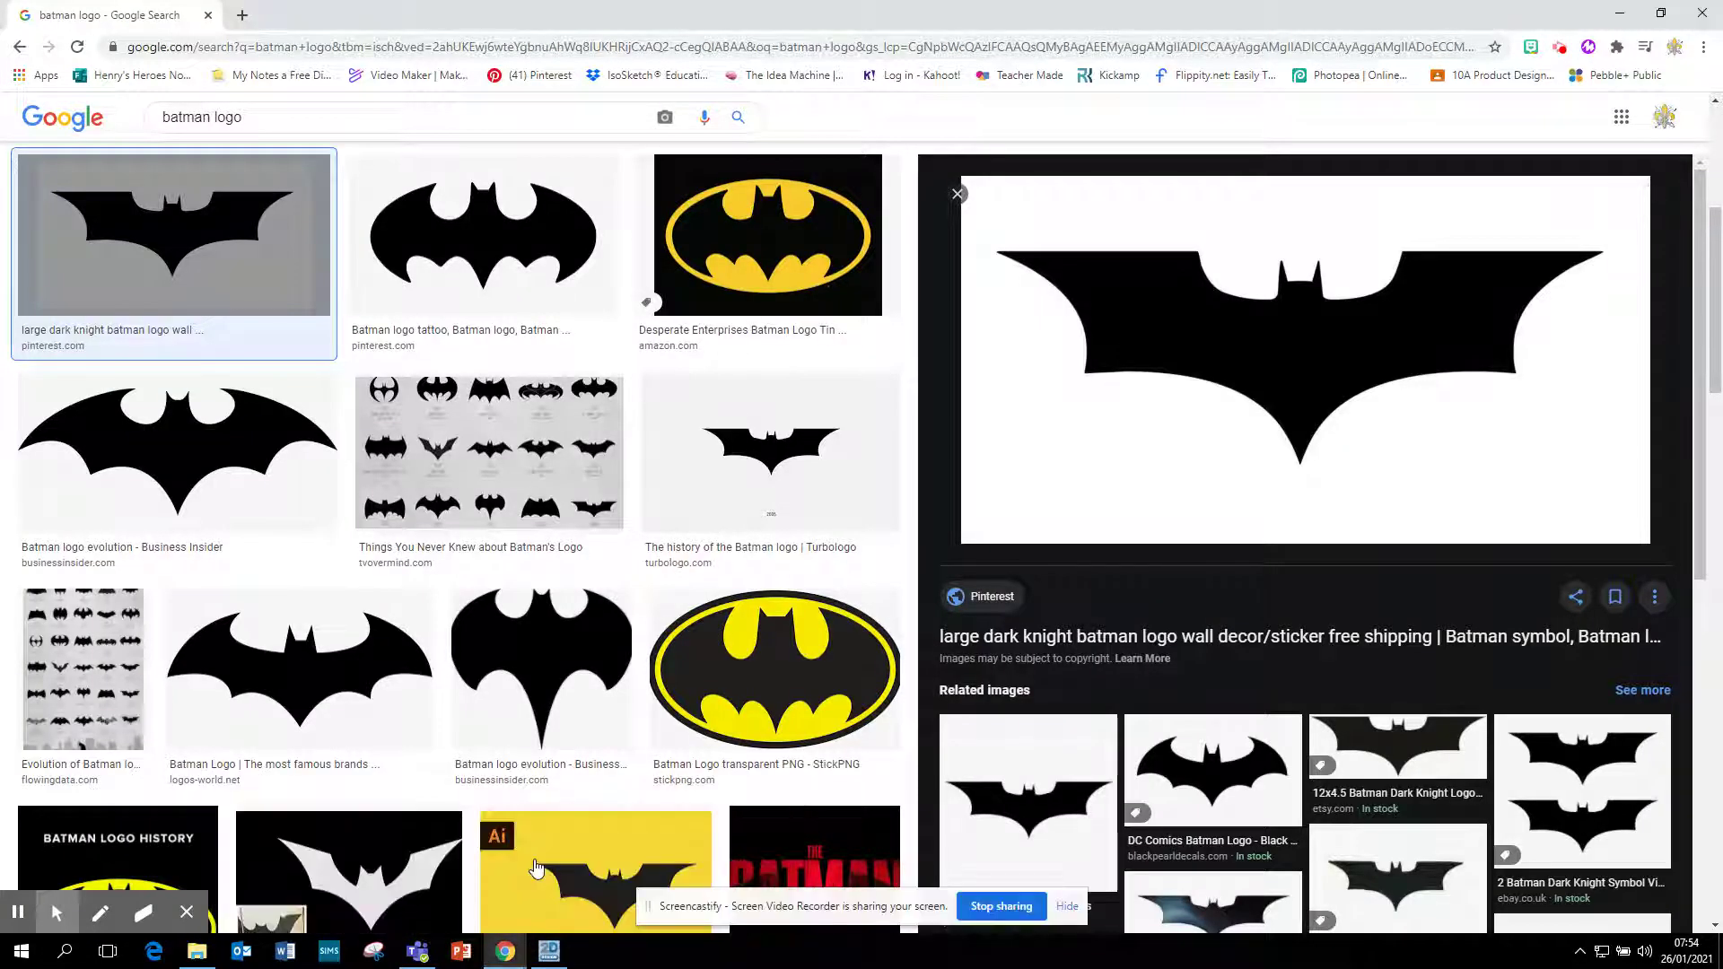
pyautogui.click(812, 857)
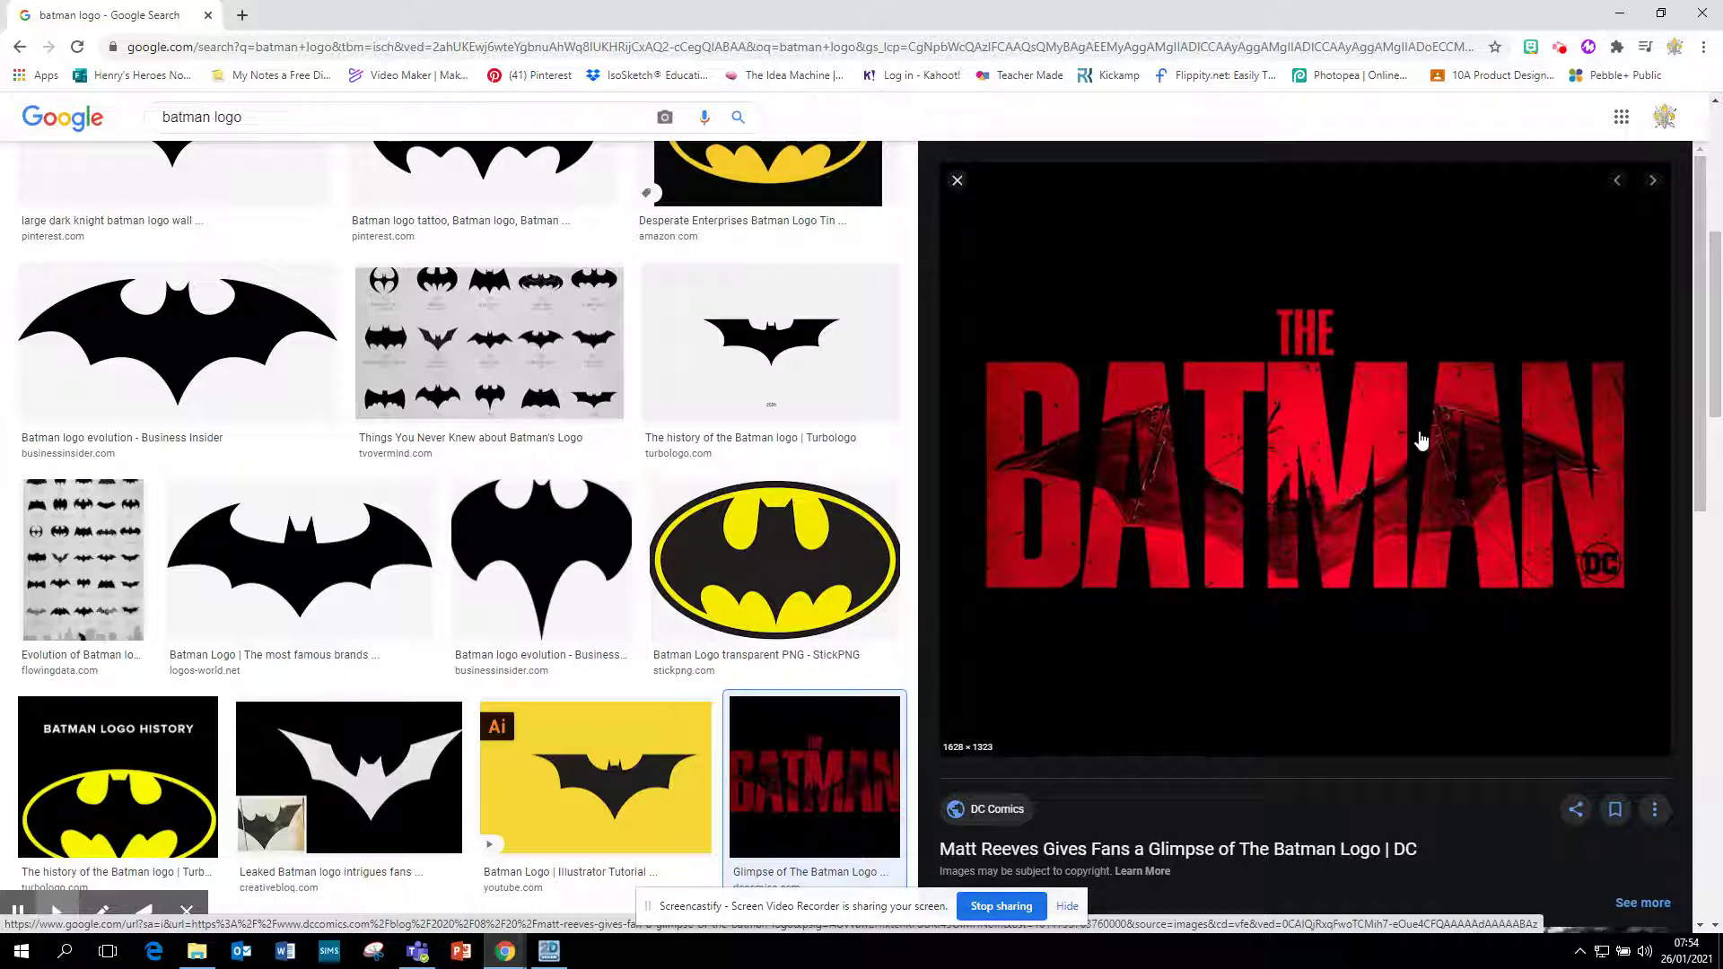
# Copy THE BATMAN preview image and bring up the paste options on the 2D Design sheet.
pyautogui.rightClick(1414, 422)
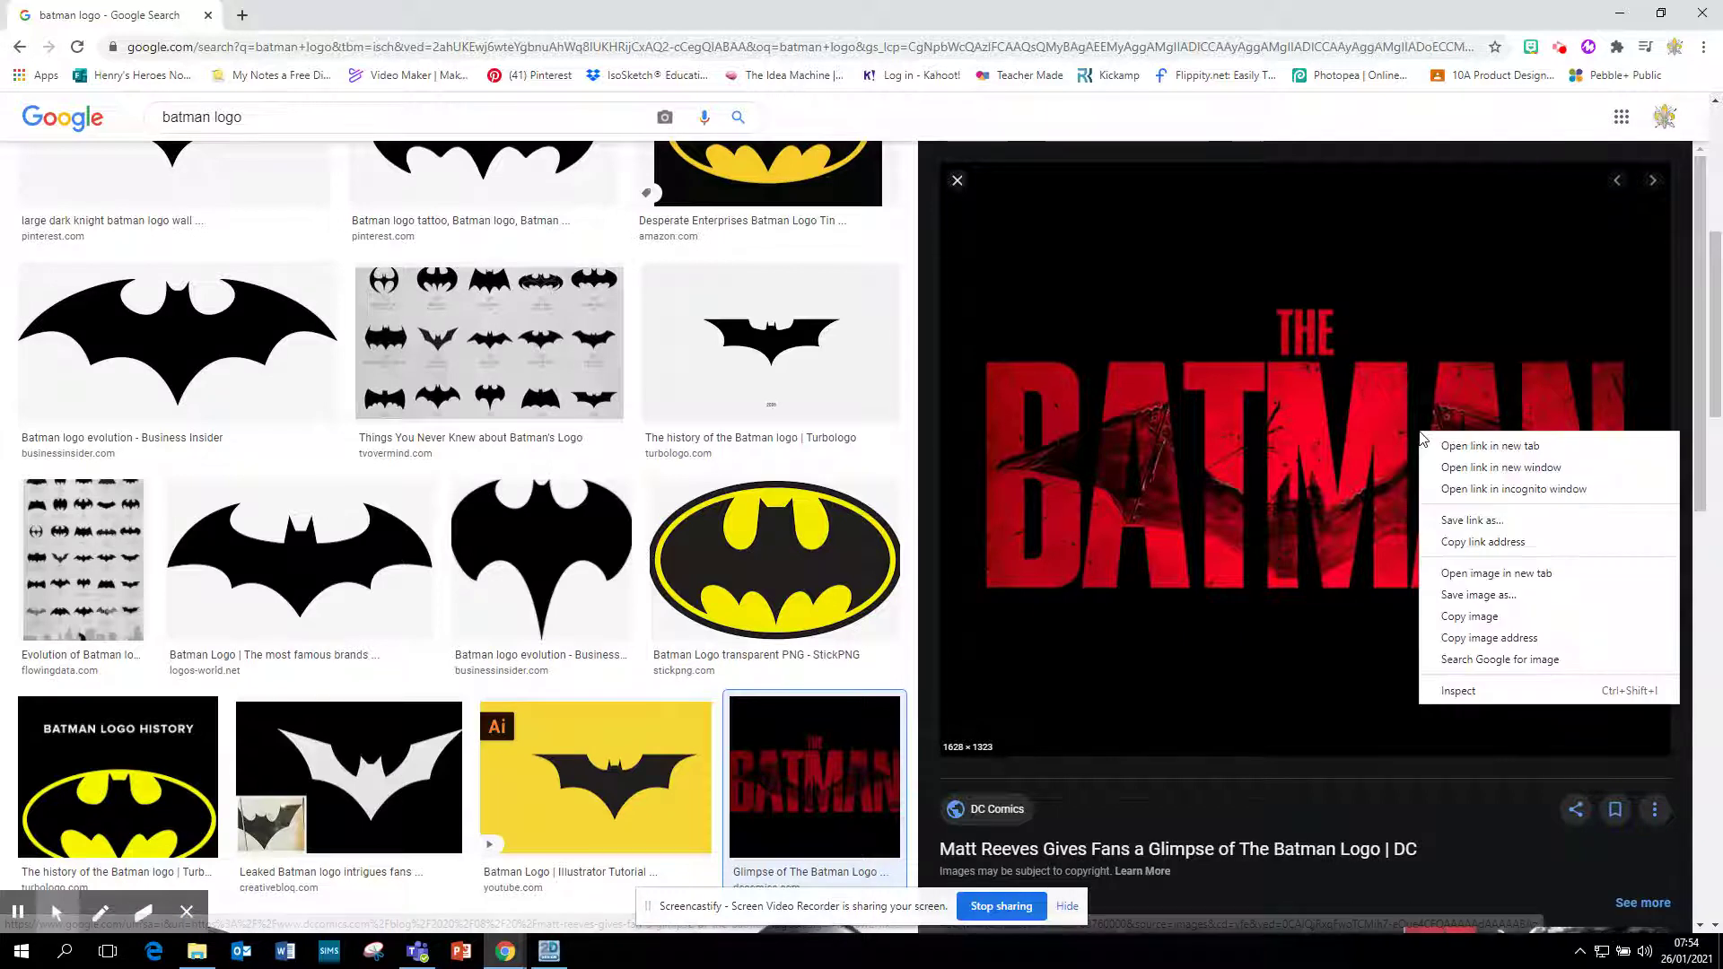
pyautogui.click(1481, 617)
pyautogui.click(548, 951)
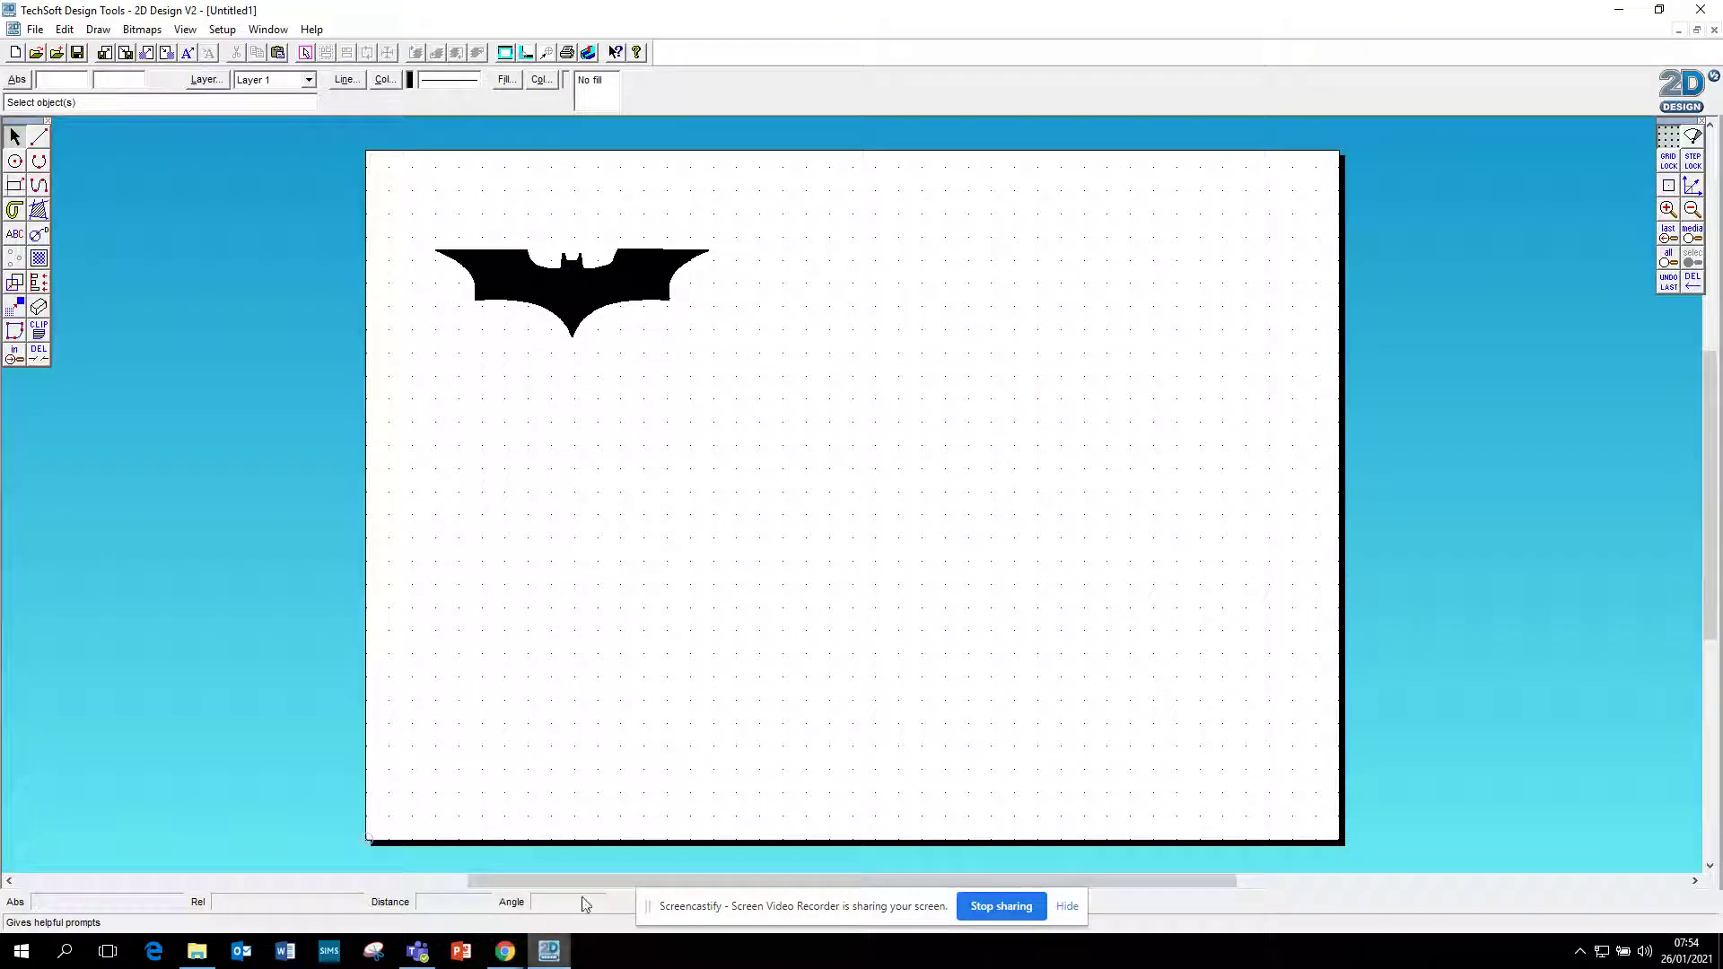
pyautogui.rightClick(1055, 395)
# Paste THE BATMAN image, shrink it, and fit it into the page's lower-right area.
pyautogui.click(1126, 446)
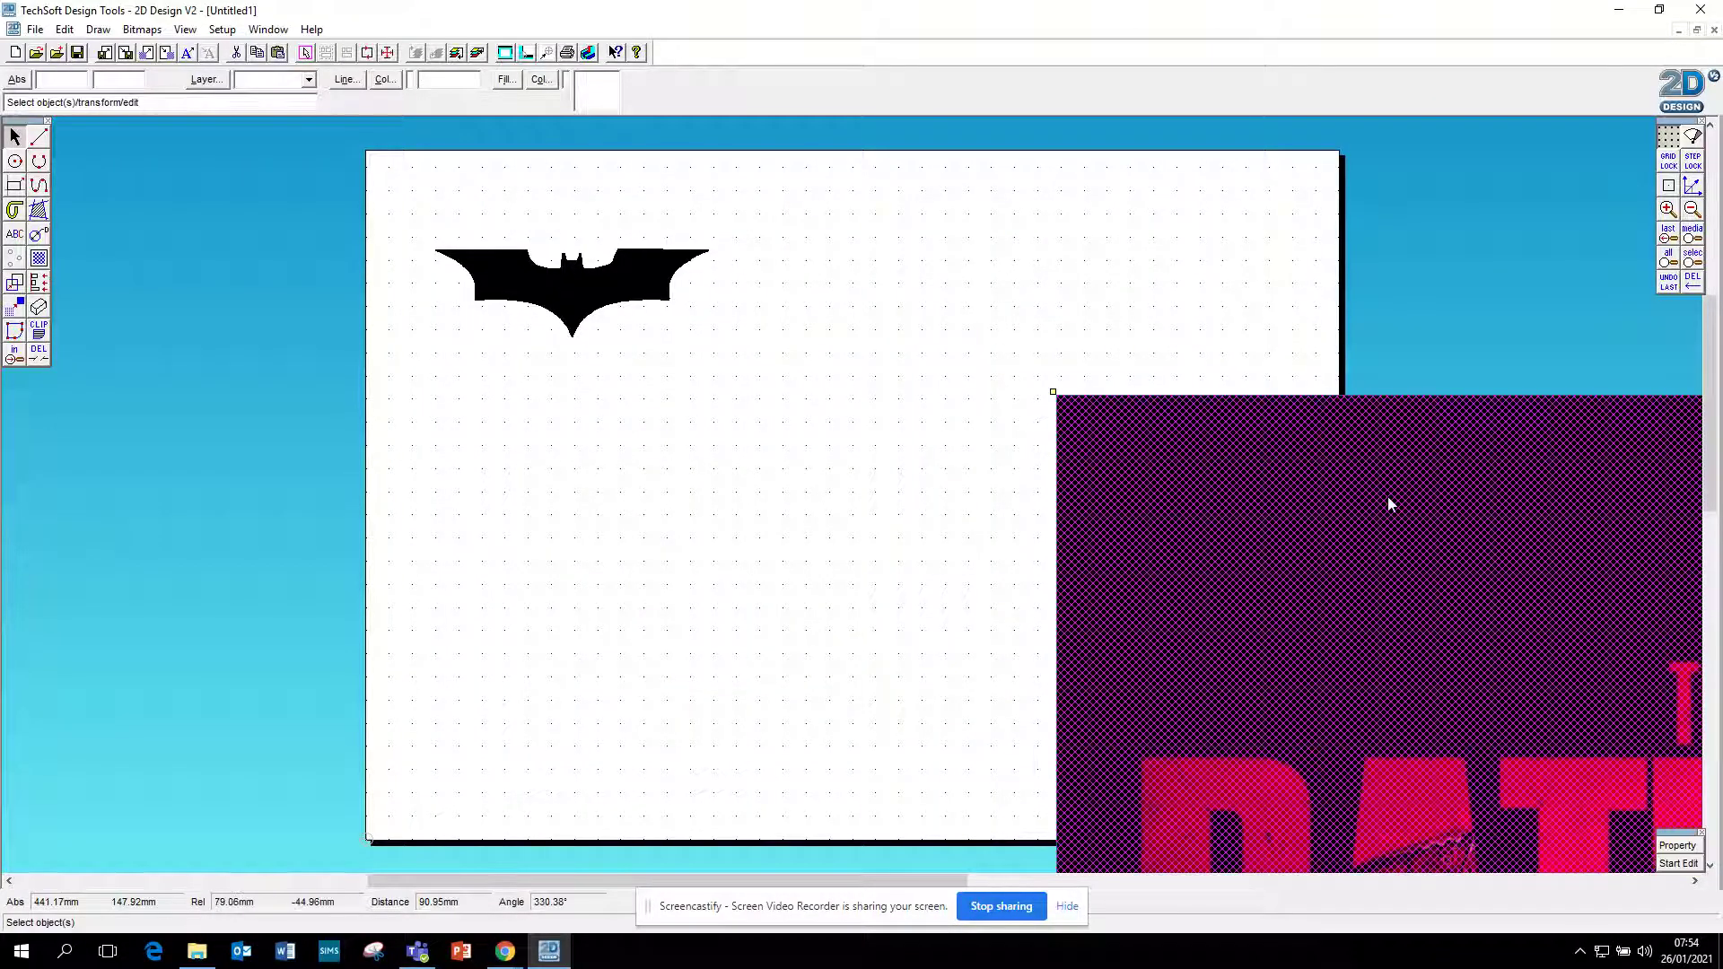
pyautogui.click(1692, 210)
pyautogui.click(1693, 209)
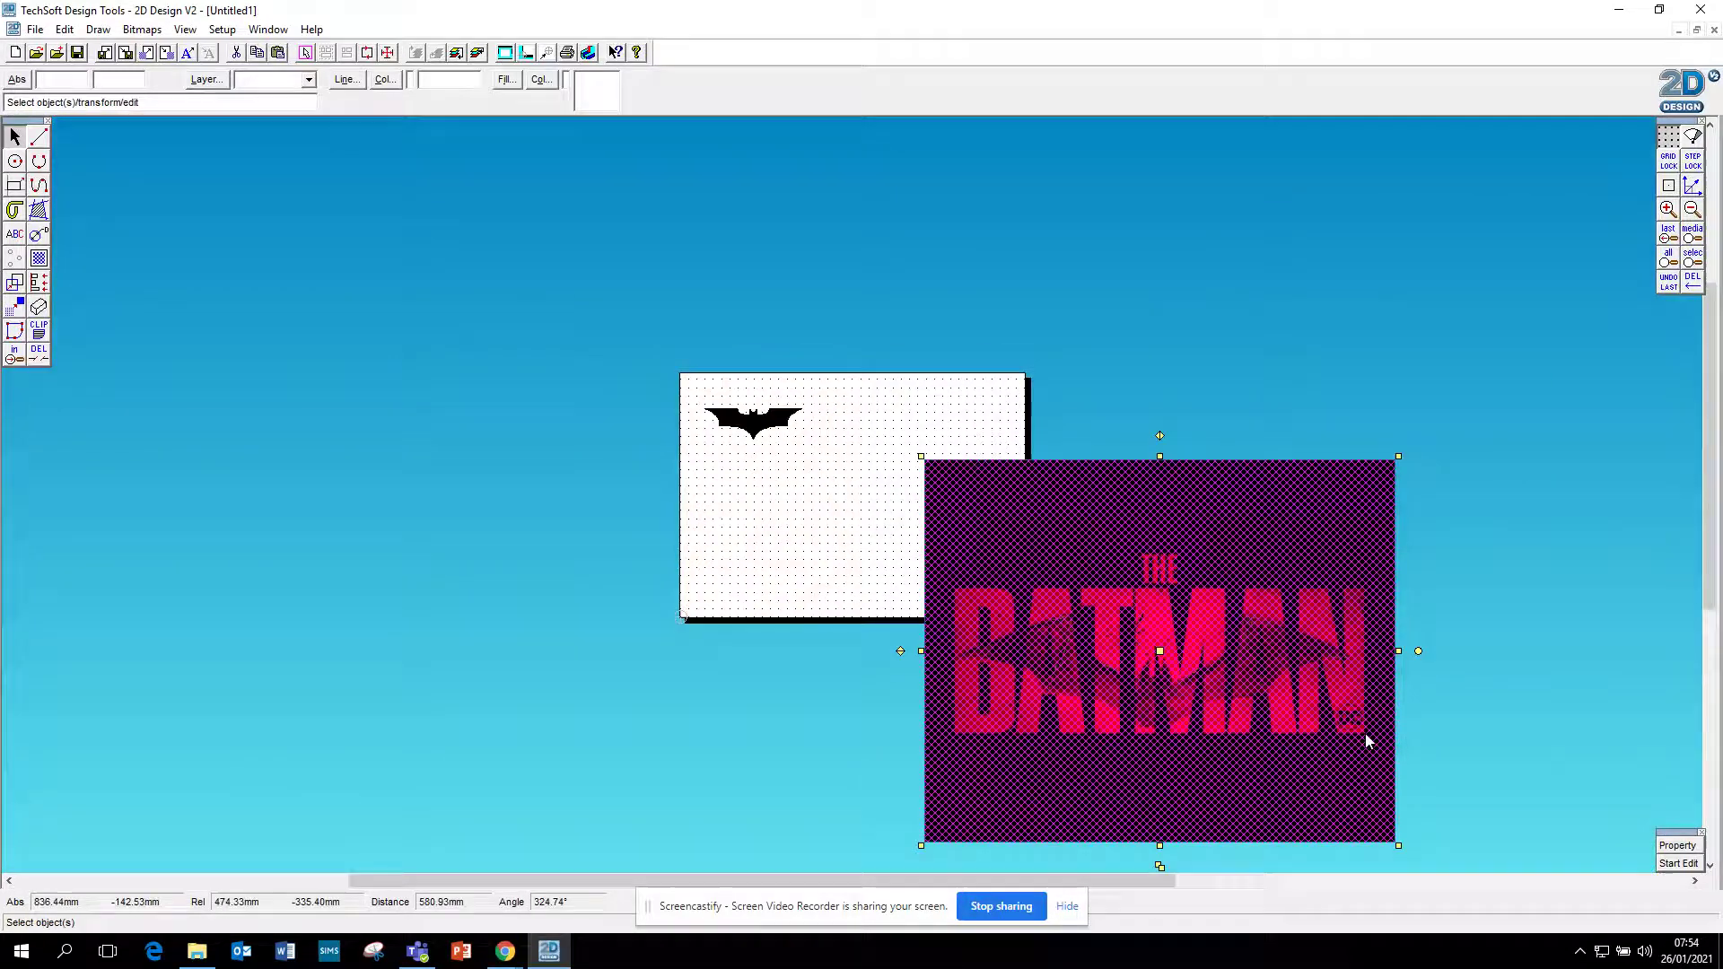
pyautogui.moveTo(1397, 847); pyautogui.dragTo(1093, 604)
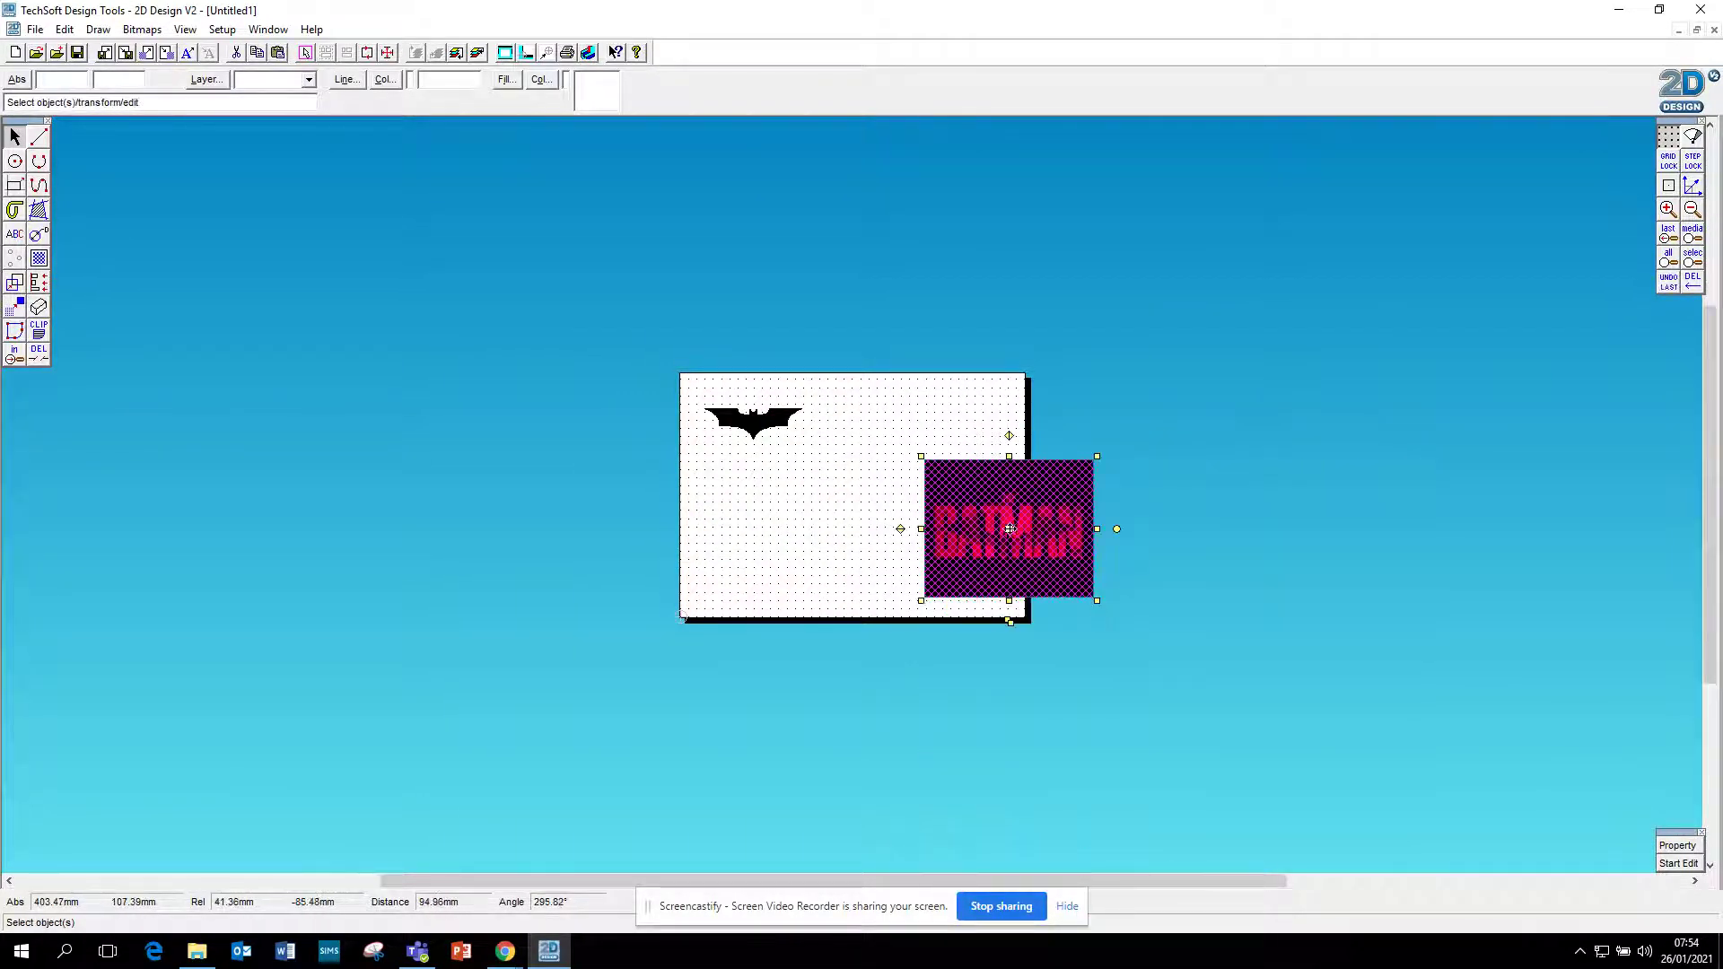
pyautogui.moveTo(1009, 529); pyautogui.dragTo(904, 521)
pyautogui.click(1668, 208)
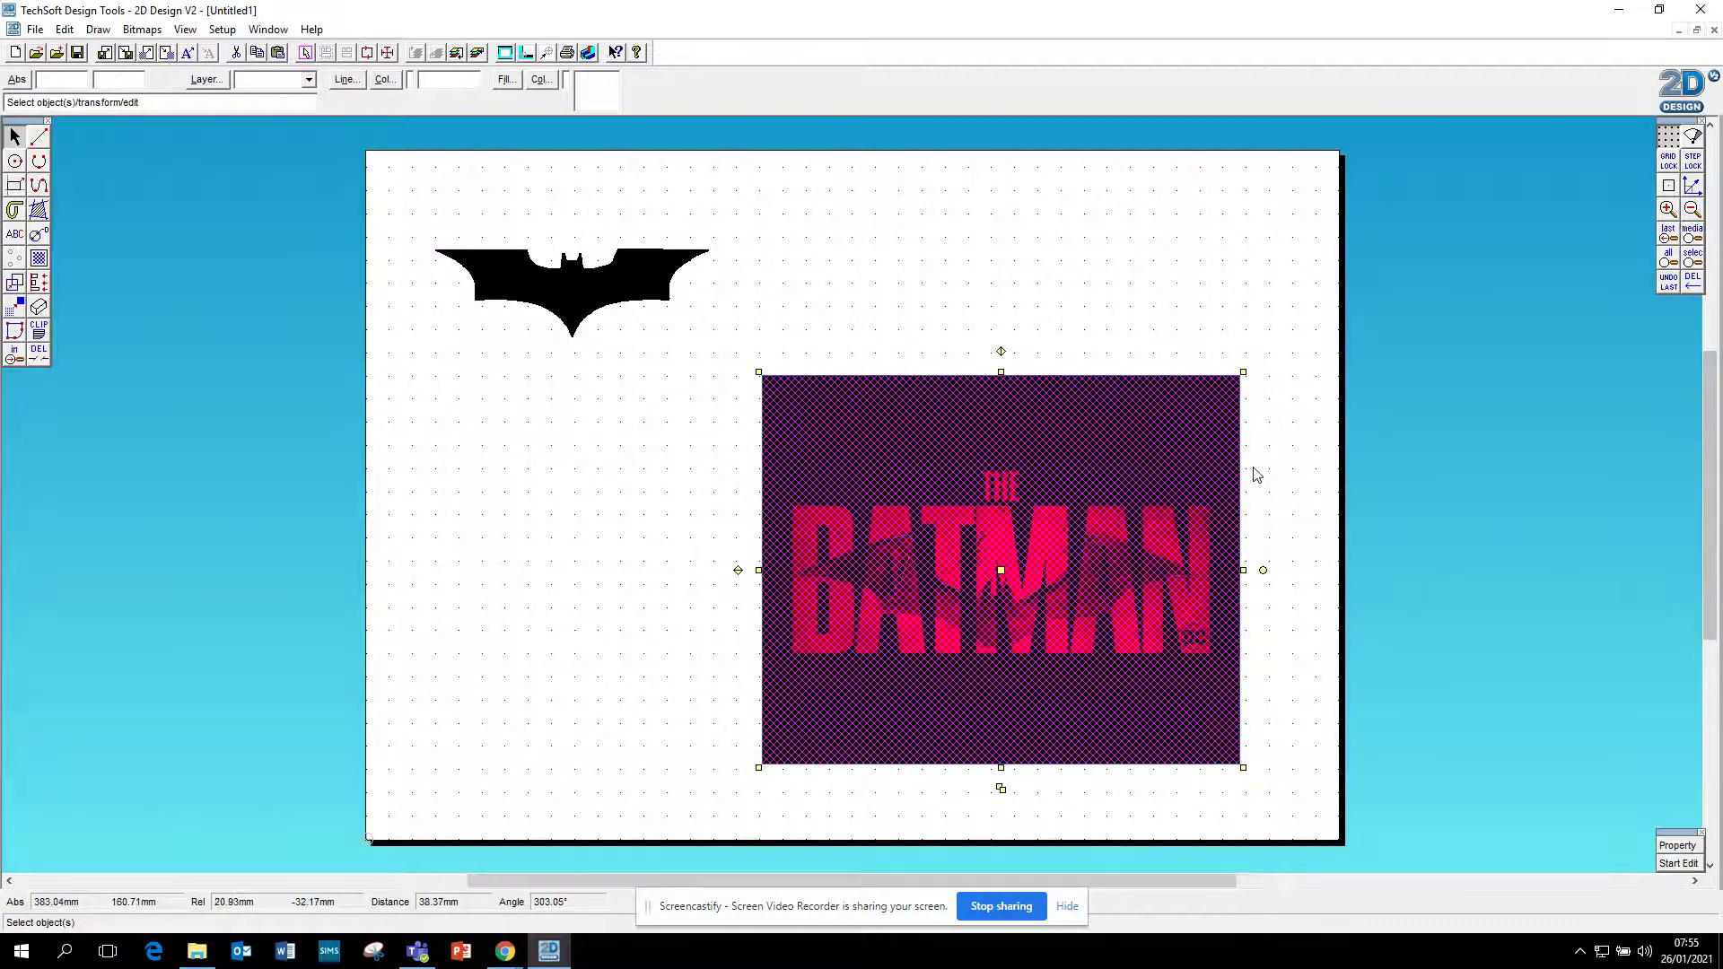
pyautogui.click(1250, 469)
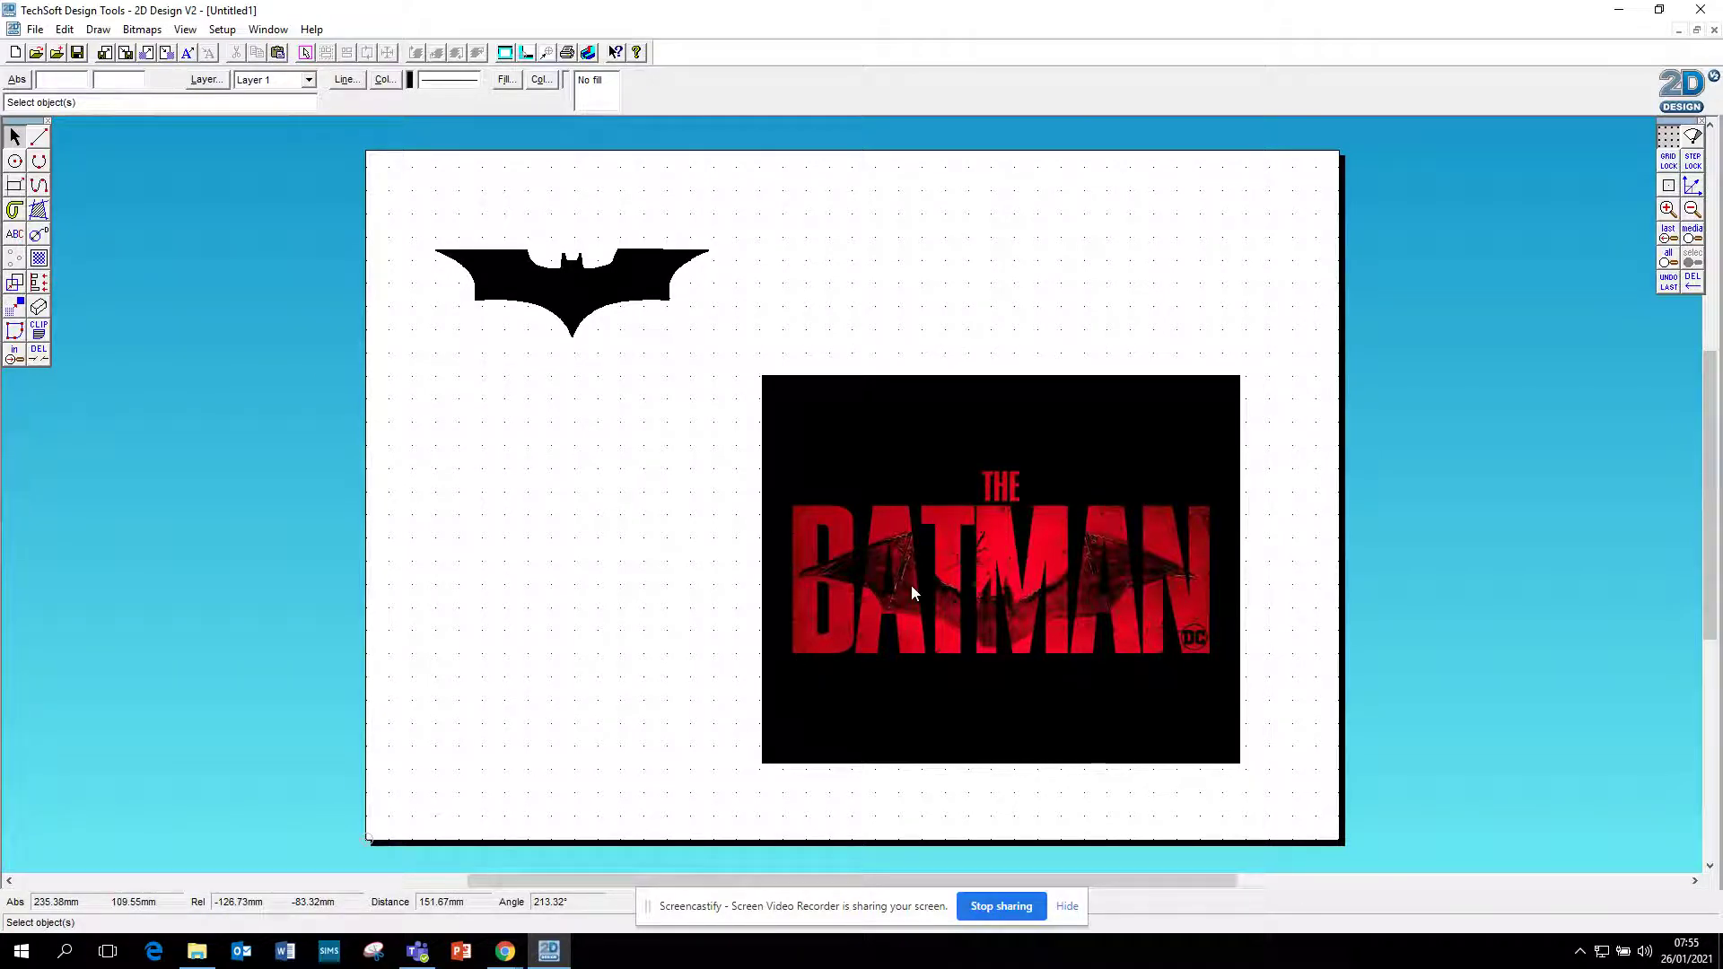
pyautogui.click(885, 465)
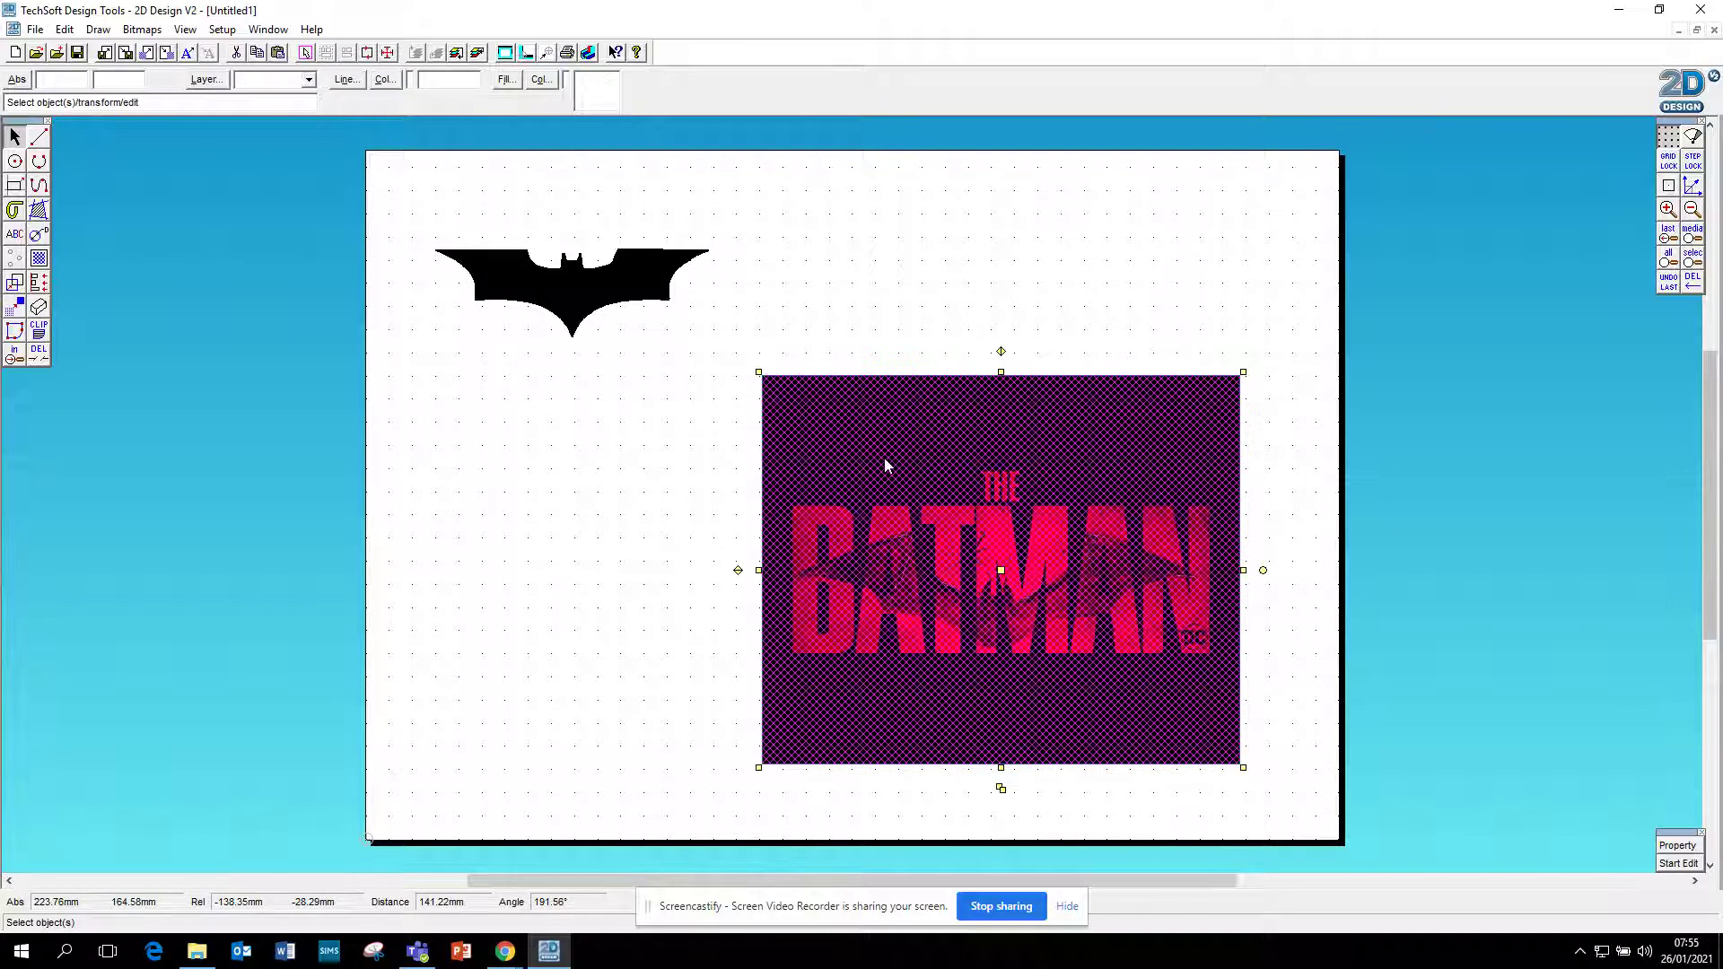
# Delete the red 'The Batman' image, leaving only the black bat, and open the Bitmaps menu.
pyautogui.press('Delete')
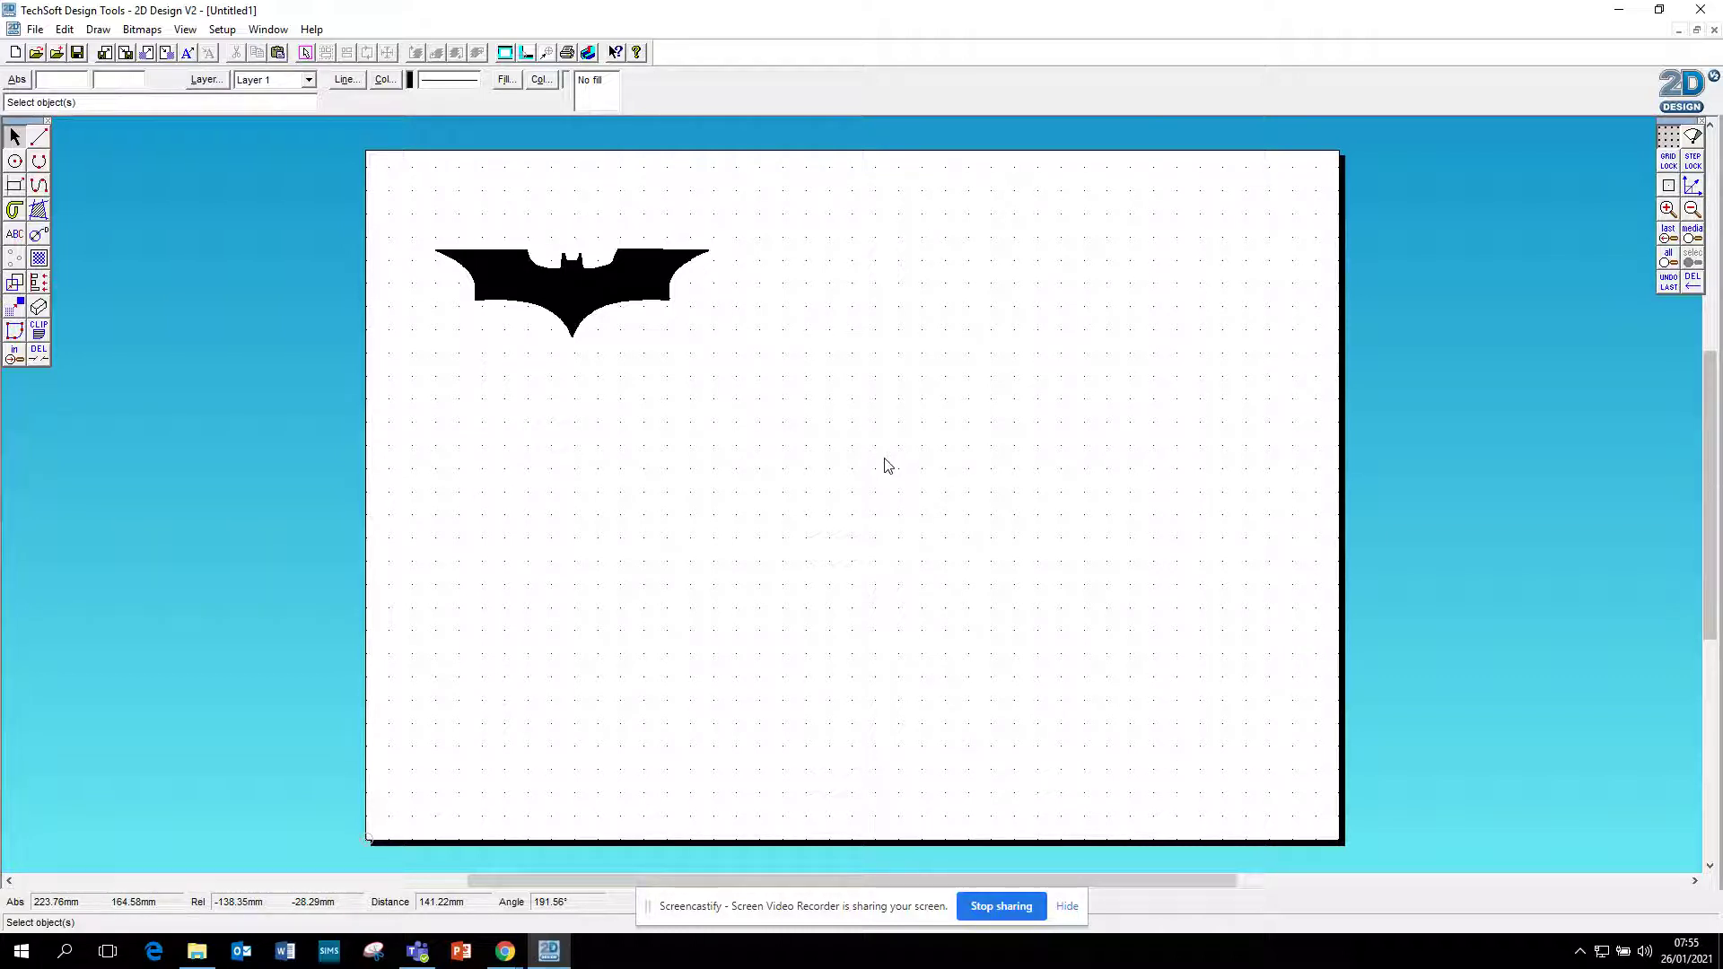
pyautogui.click(141, 29)
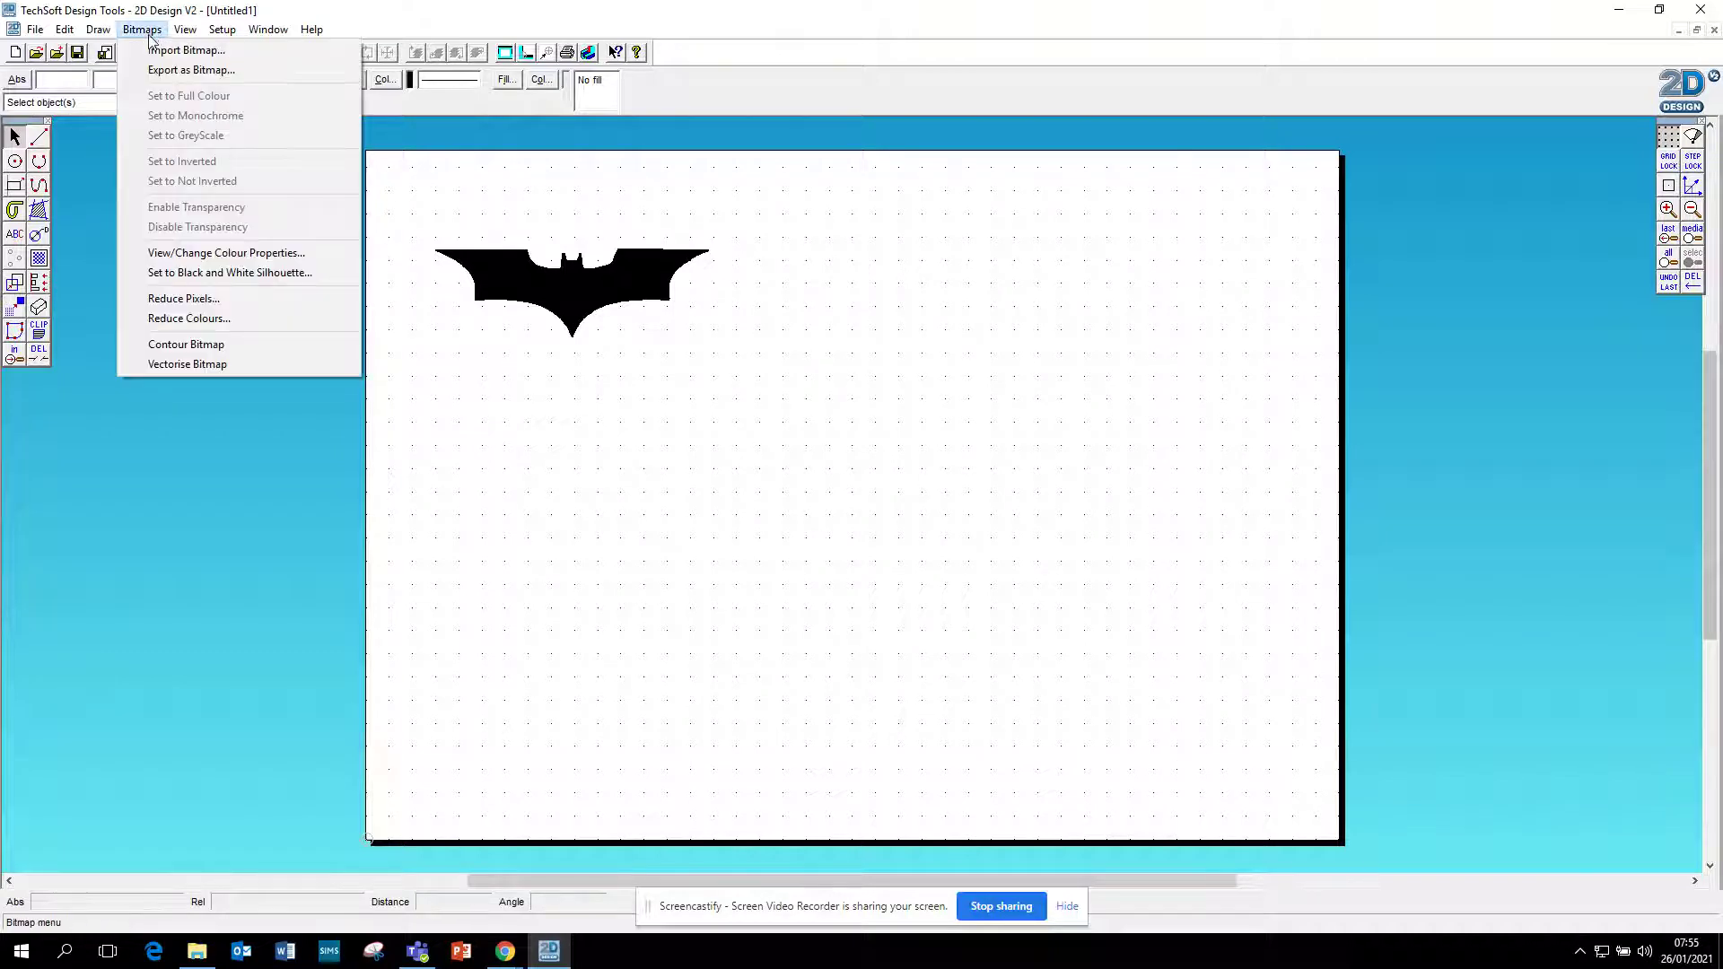